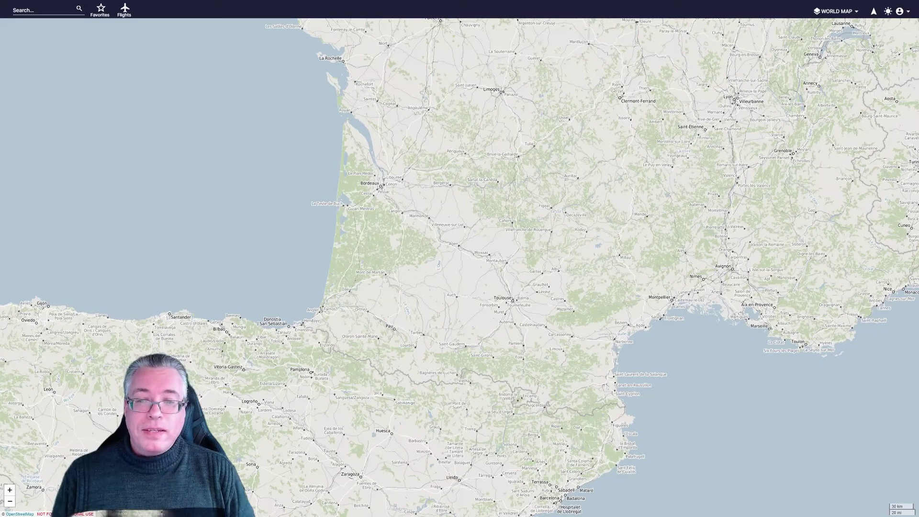
Pan the world map south to the Pyrenees and zoom in on Pau, Tarbes and Lourdes
{"action": "left_click_drag", "start_coordinate": [437, 139], "coordinate": [428, 197]}
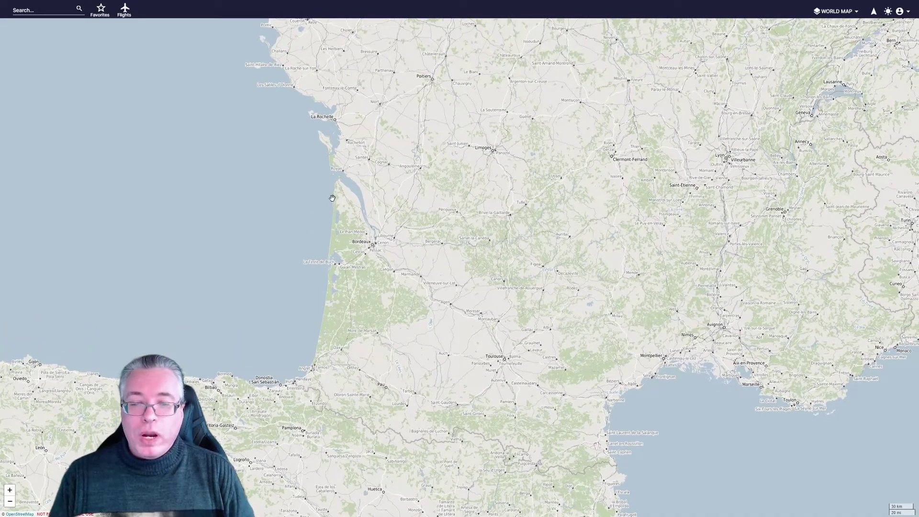
{"action": "left_click_drag", "start_coordinate": [435, 421], "coordinate": [434, 380]}
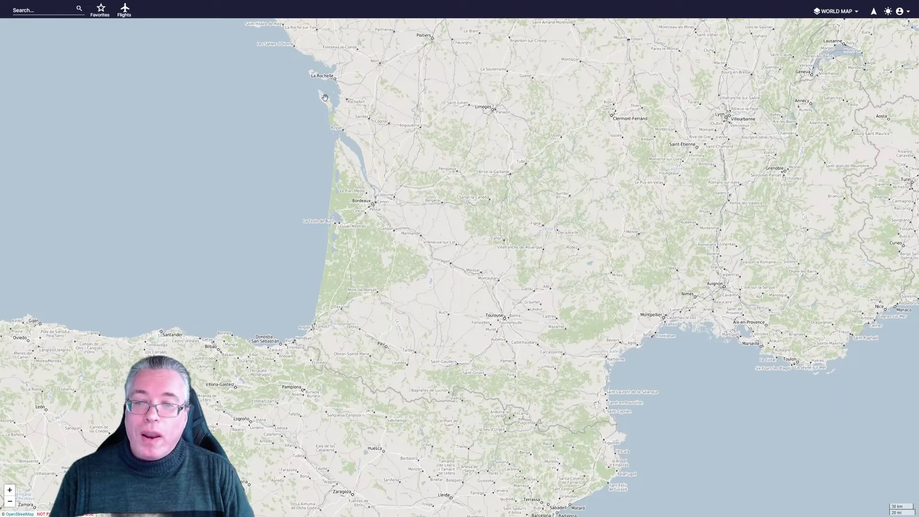
{"action": "left_click_drag", "start_coordinate": [379, 369], "coordinate": [385, 313]}
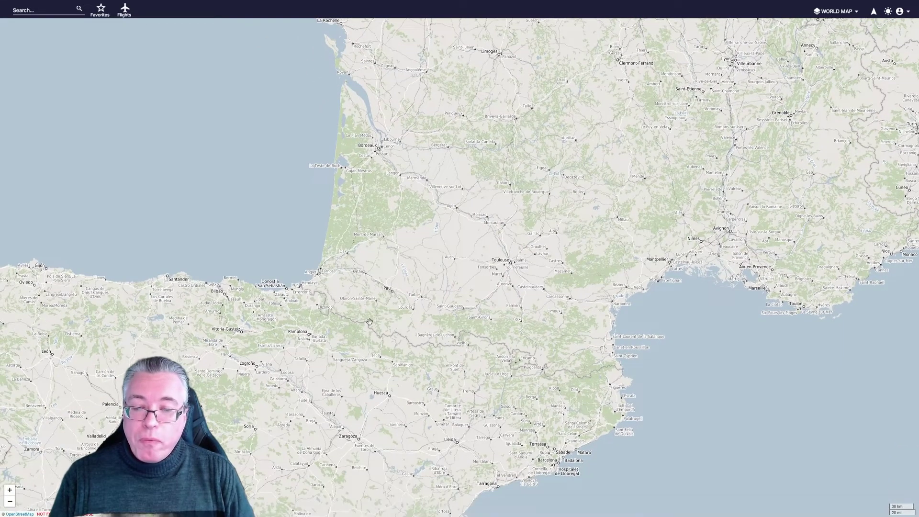
{"action": "scroll", "coordinate": [409, 335], "scroll_direction": "up", "scroll_amount": 3}
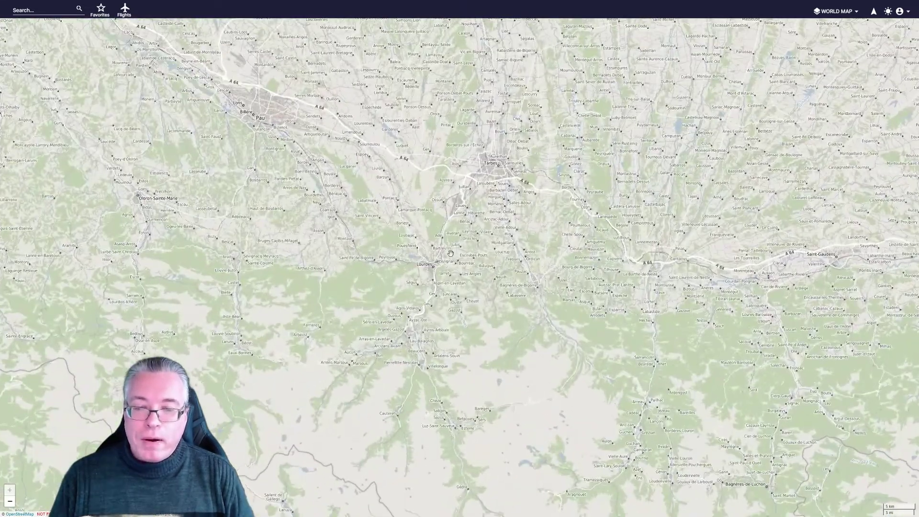
On the HIGH ENROUTE chart, search near Tarbes and pin the LALTA waypoint
{"action": "left_click", "coordinate": [835, 11]}
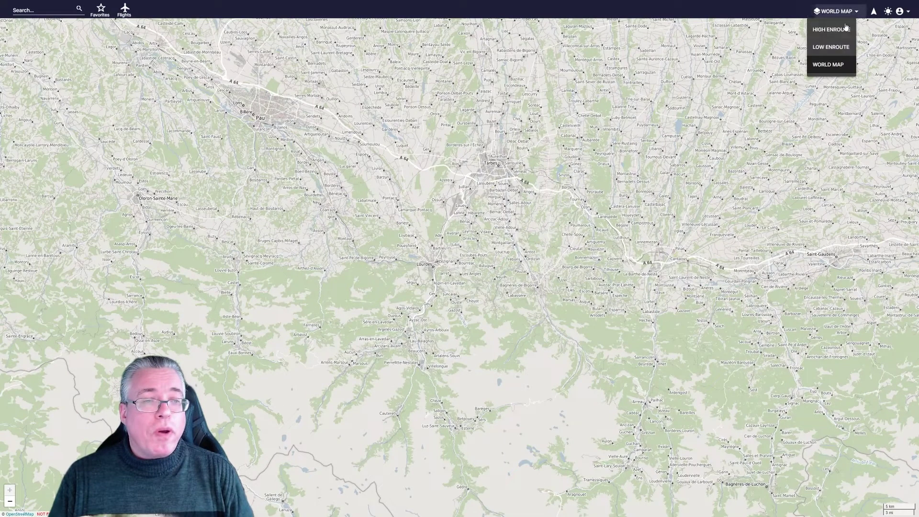
{"action": "left_click", "coordinate": [823, 31]}
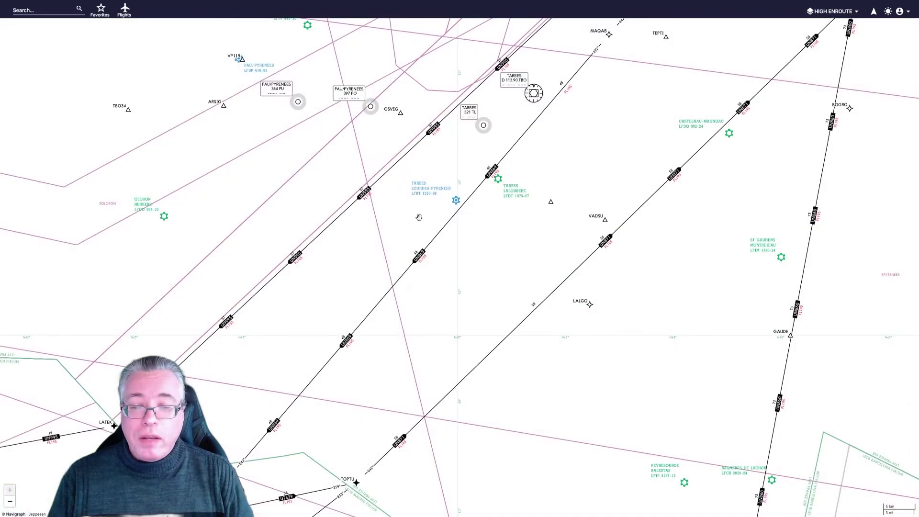
{"action": "left_click", "coordinate": [414, 281]}
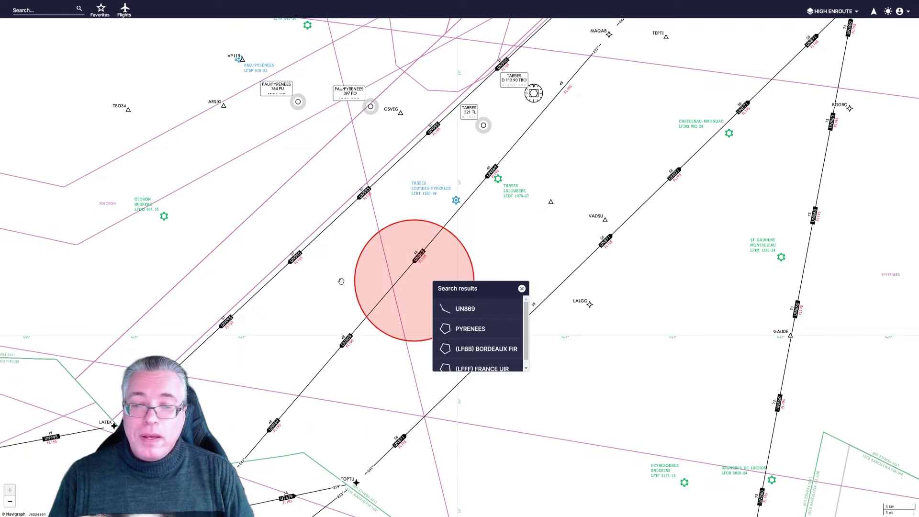
{"action": "left_click", "coordinate": [552, 204]}
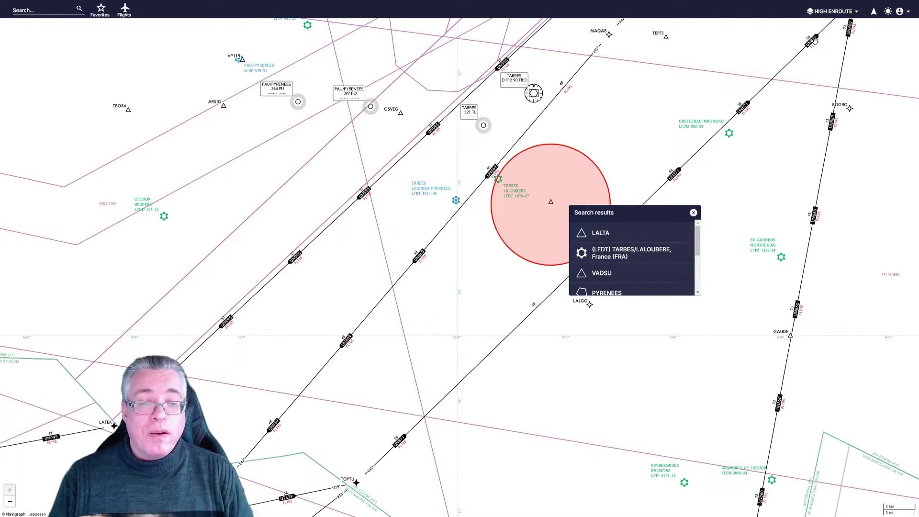
{"action": "left_click", "coordinate": [648, 237]}
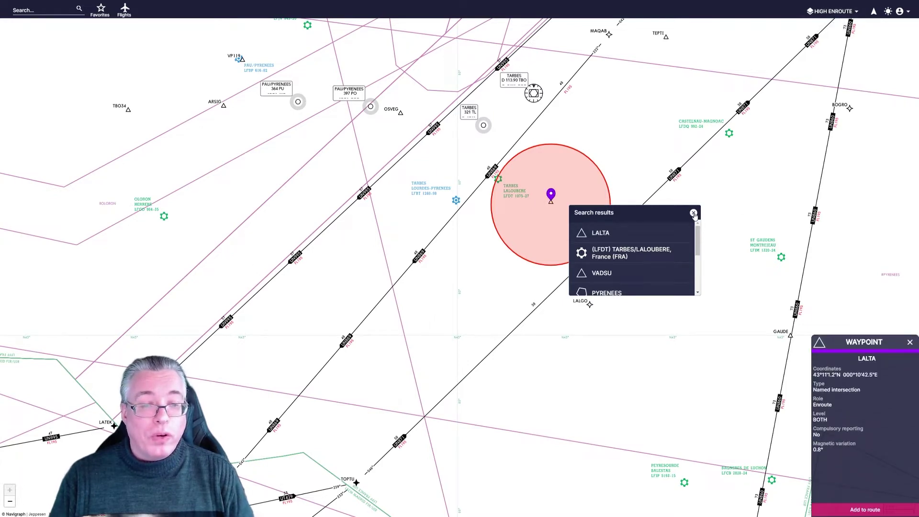
Close the search results and return to the WORLD MAP layer
{"action": "left_click", "coordinate": [693, 213]}
{"action": "left_click", "coordinate": [835, 11]}
{"action": "left_click", "coordinate": [815, 65]}
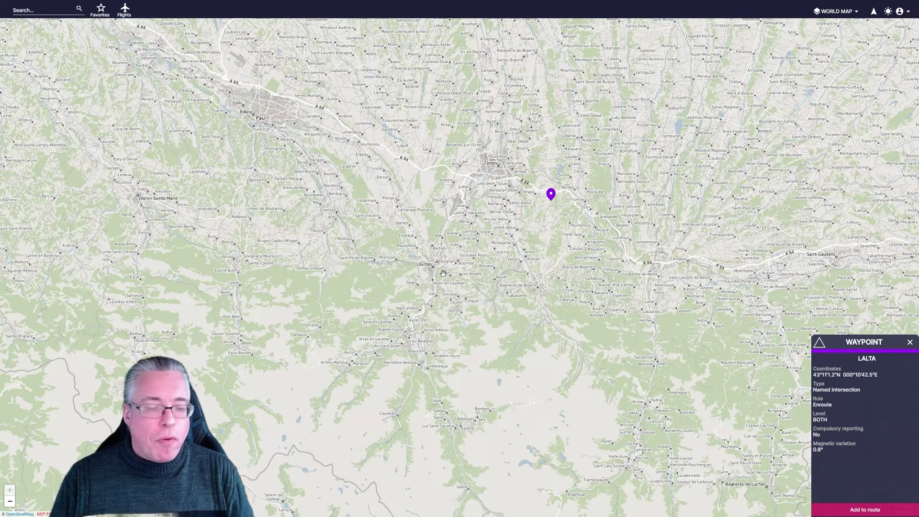
Close the LALTA details and view the LOW ENROUTE, then HIGH ENROUTE charts
{"action": "left_click", "coordinate": [910, 342]}
{"action": "left_click", "coordinate": [835, 11]}
{"action": "left_click", "coordinate": [830, 45]}
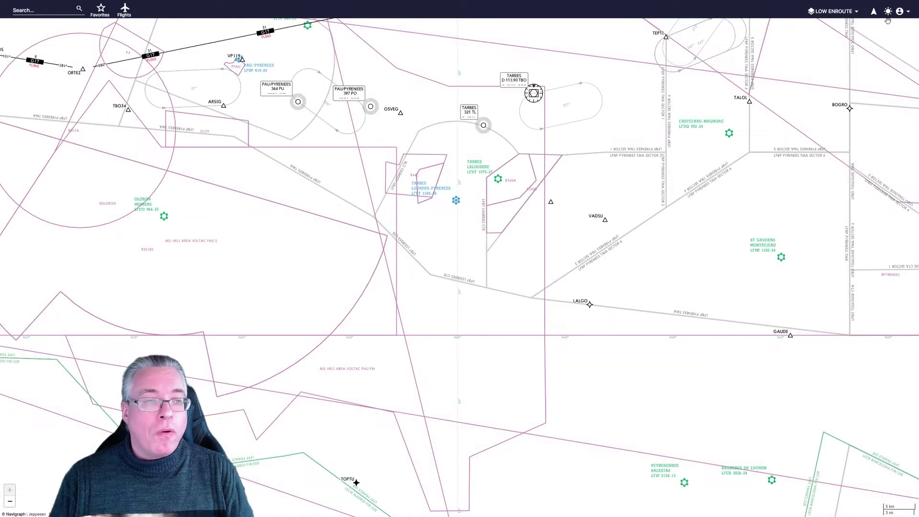
{"action": "left_click", "coordinate": [835, 11]}
{"action": "left_click", "coordinate": [830, 29]}
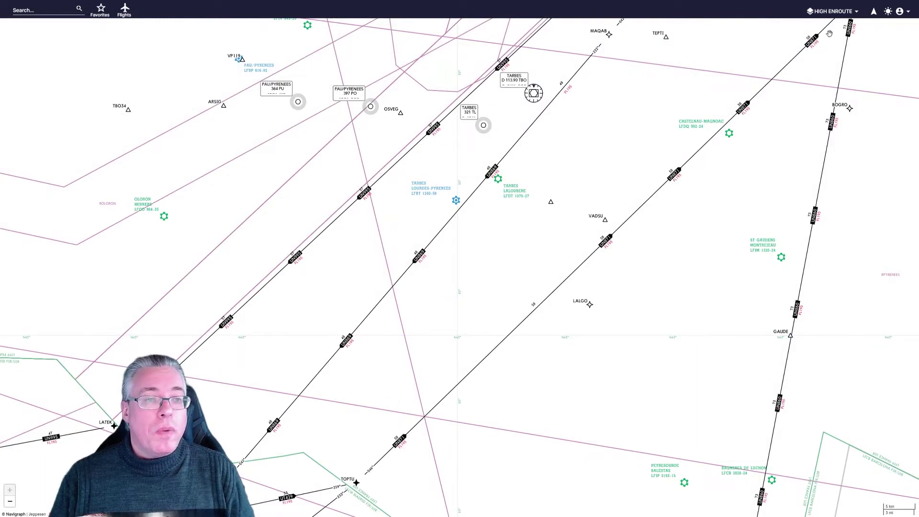
Go back to WORLD MAP and zoom out to show La Rochelle and the Biscay coast
{"action": "left_click", "coordinate": [846, 12]}
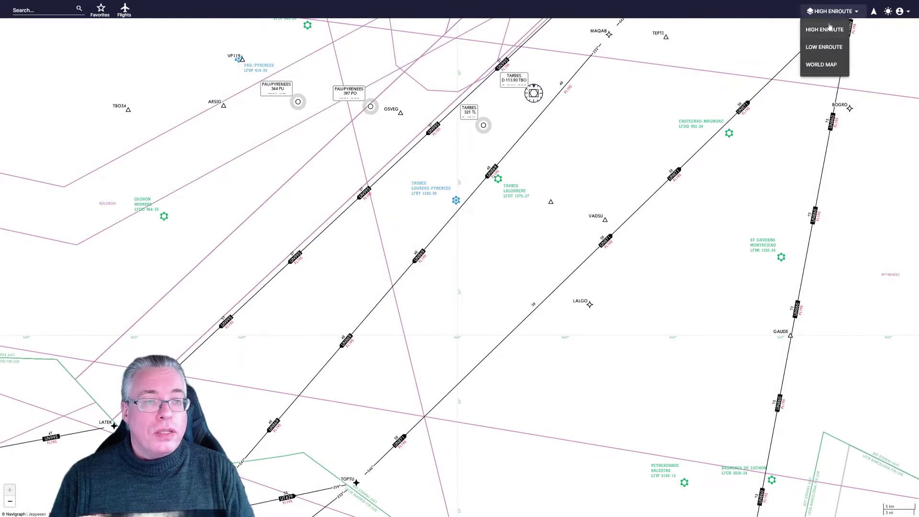
{"action": "left_click", "coordinate": [826, 68]}
{"action": "scroll", "coordinate": [471, 288], "scroll_direction": "down", "scroll_amount": 5}
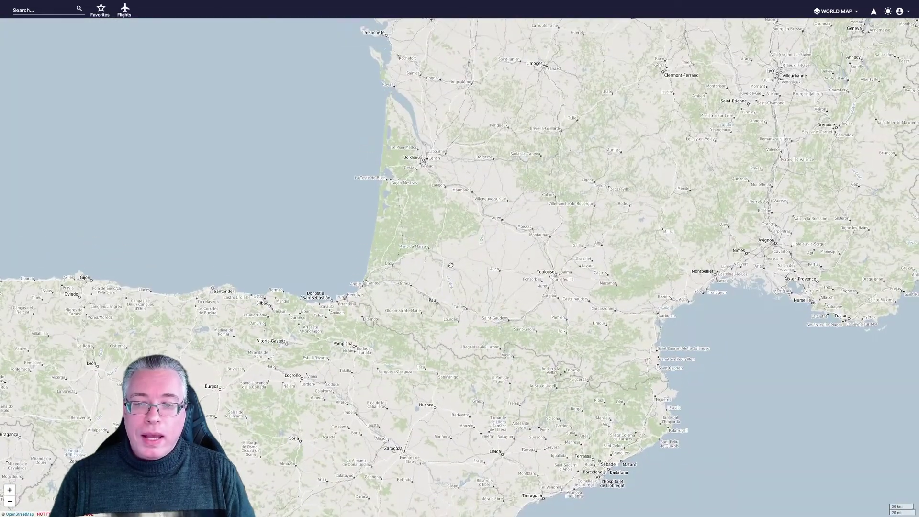
{"action": "left_click_drag", "start_coordinate": [450, 265], "coordinate": [447, 305]}
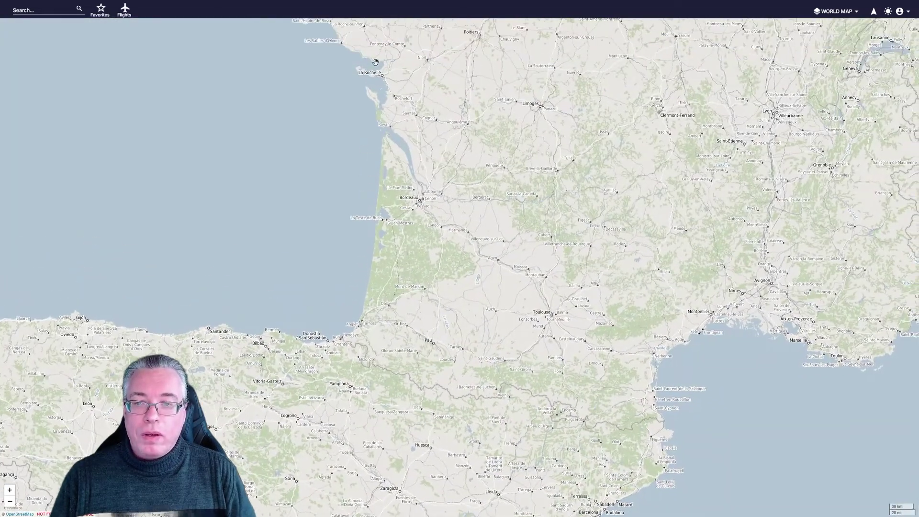
Create a manual flight from LFBH La Rochelle to LFBO Toulouse Blagnac
{"action": "left_click", "coordinate": [124, 11]}
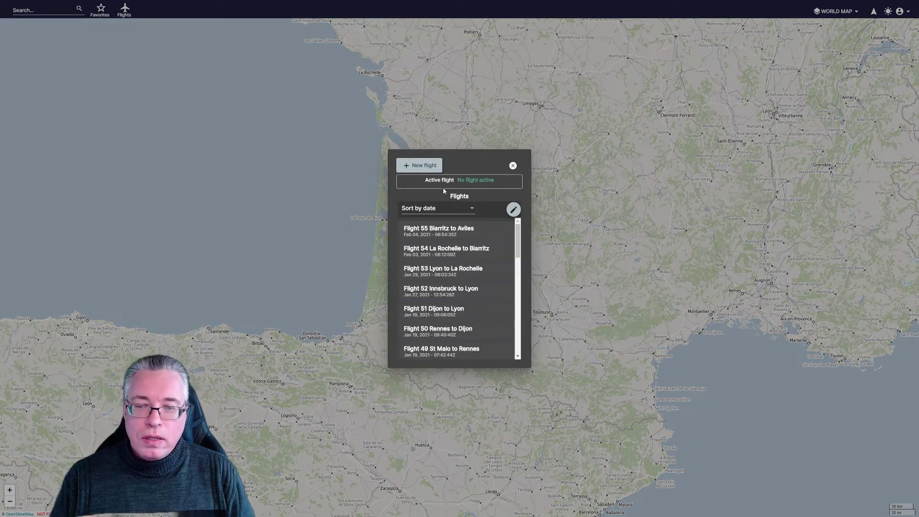
{"action": "left_click", "coordinate": [420, 166]}
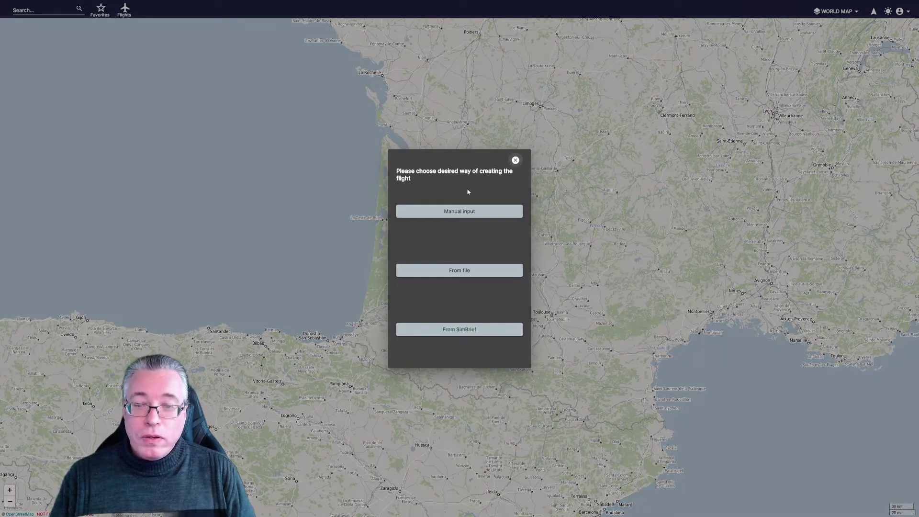
{"action": "left_click", "coordinate": [459, 213]}
{"action": "left_click", "coordinate": [422, 220]}
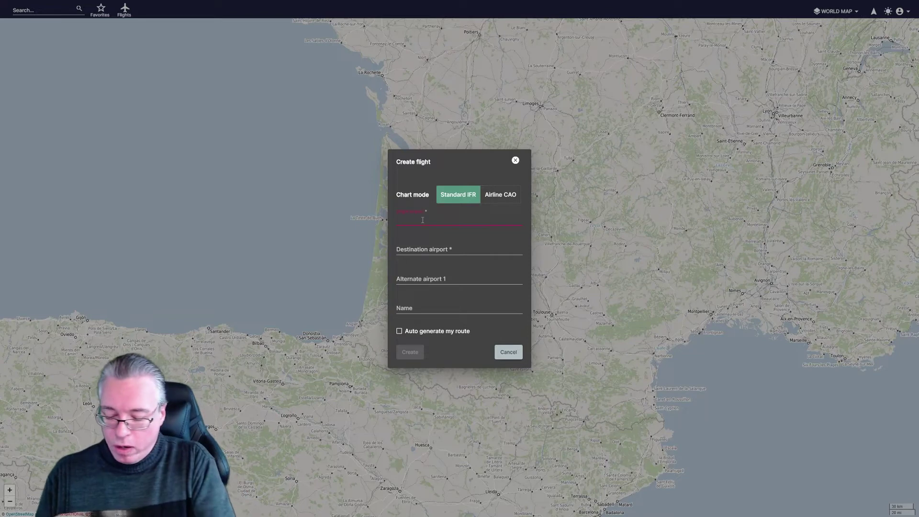
{"action": "type", "text": "La Roch"}
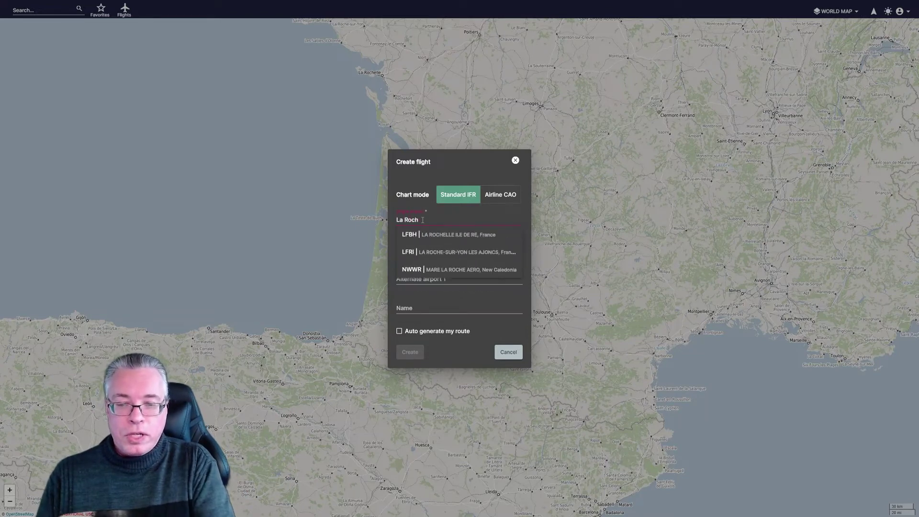
{"action": "left_click", "coordinate": [446, 242]}
{"action": "left_click", "coordinate": [437, 252]}
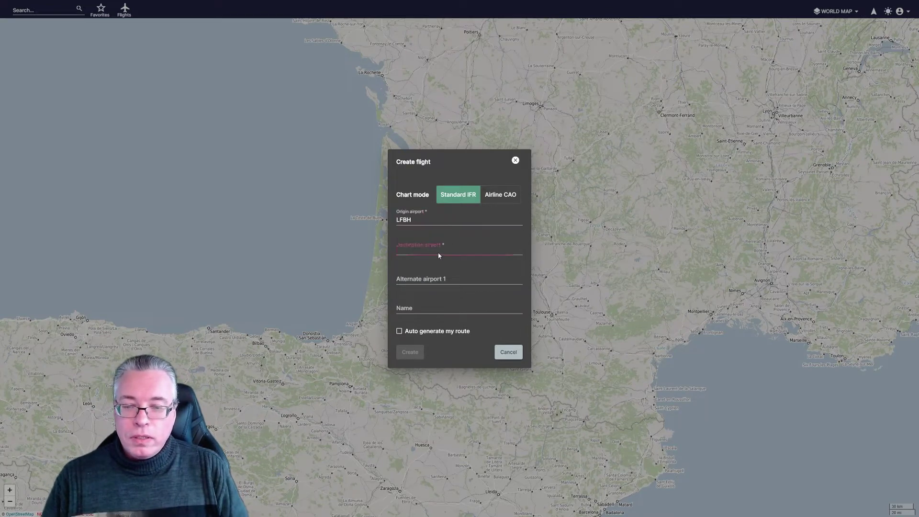
{"action": "type", "text": "Toulou"}
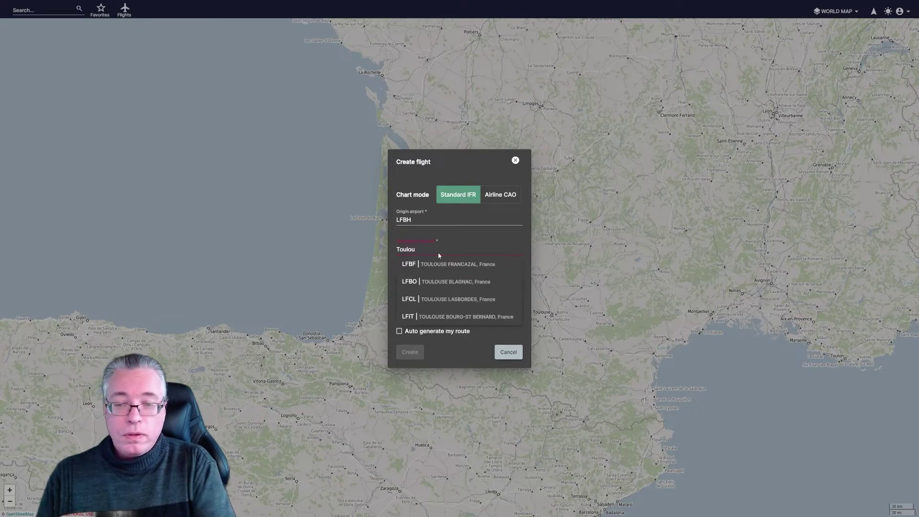
{"action": "left_click", "coordinate": [439, 282]}
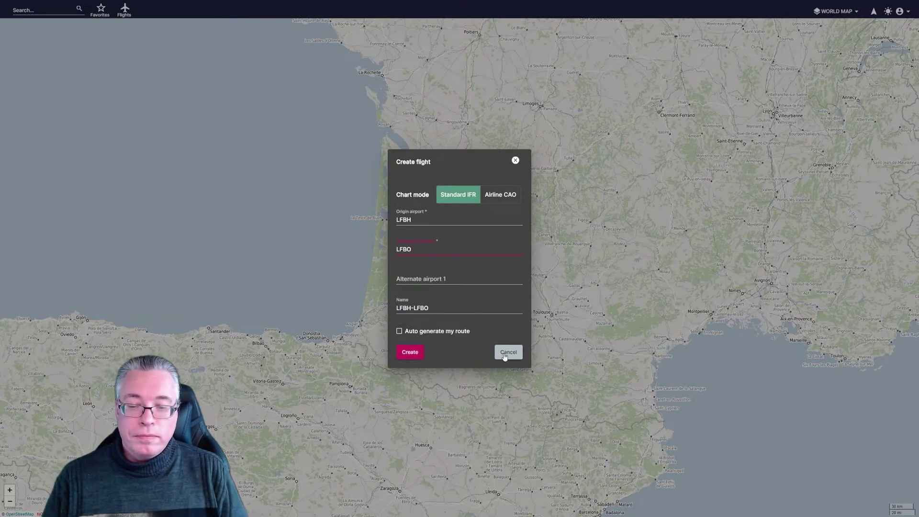
{"action": "left_click", "coordinate": [414, 352]}
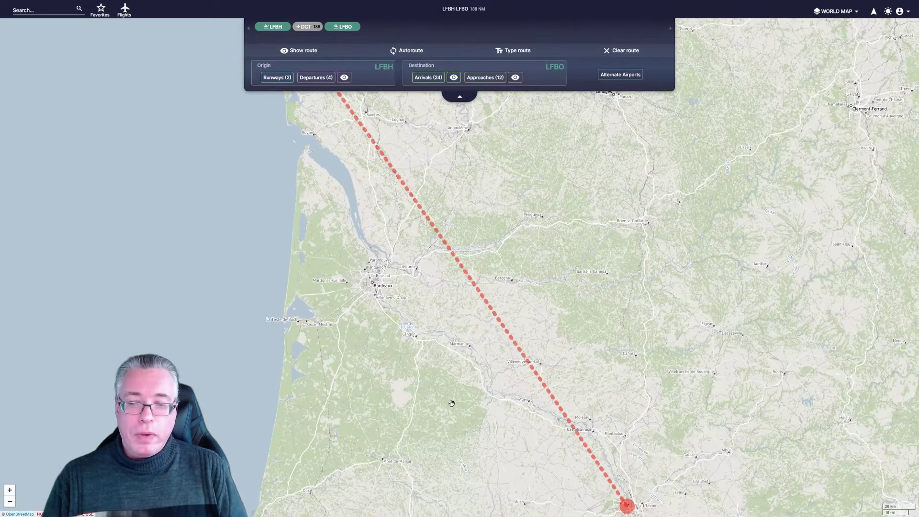
Zoom out over the whole route, then zoom in on the Pyrenees south of Toulouse
{"action": "scroll", "coordinate": [452, 403], "scroll_direction": "down", "scroll_amount": 1}
{"action": "left_click_drag", "start_coordinate": [452, 403], "coordinate": [437, 276]}
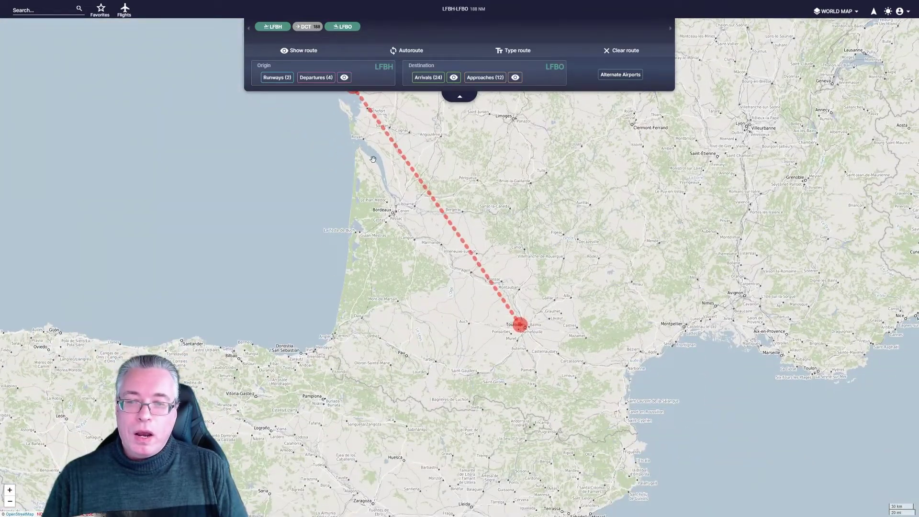
{"action": "left_click_drag", "start_coordinate": [390, 231], "coordinate": [405, 265]}
{"action": "left_click_drag", "start_coordinate": [456, 394], "coordinate": [443, 322]}
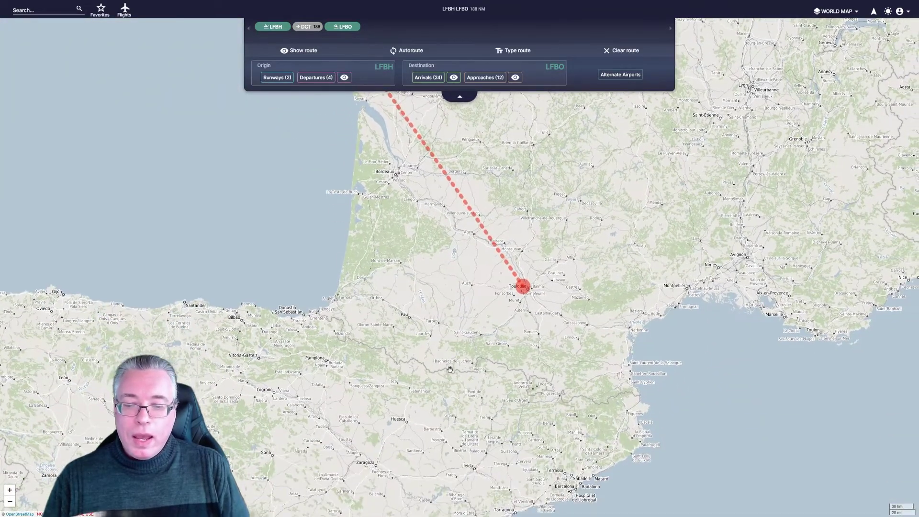
{"action": "scroll", "coordinate": [438, 372], "scroll_direction": "up", "scroll_amount": 2}
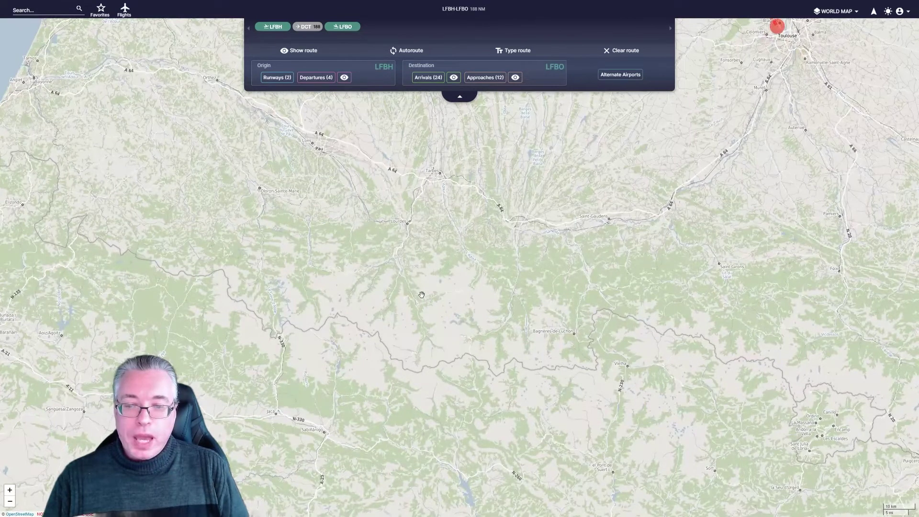
{"action": "left_click_drag", "start_coordinate": [378, 234], "coordinate": [404, 277]}
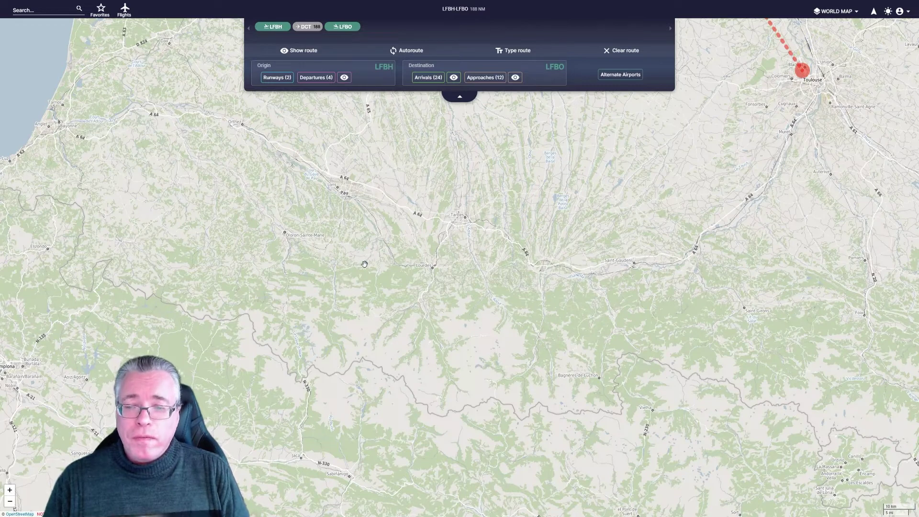
Review the route text LFBH DCT LFBO and cancel without changing it
{"action": "left_click", "coordinate": [518, 52]}
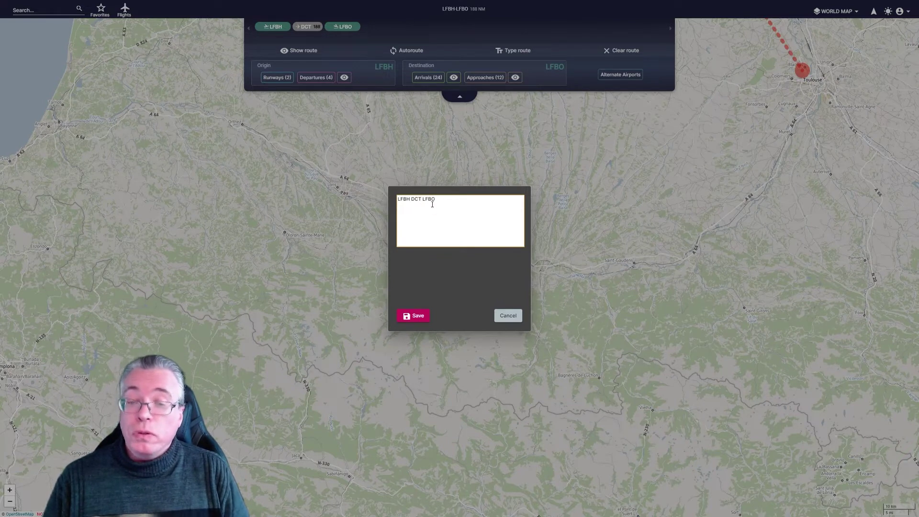
{"action": "left_click", "coordinate": [508, 316]}
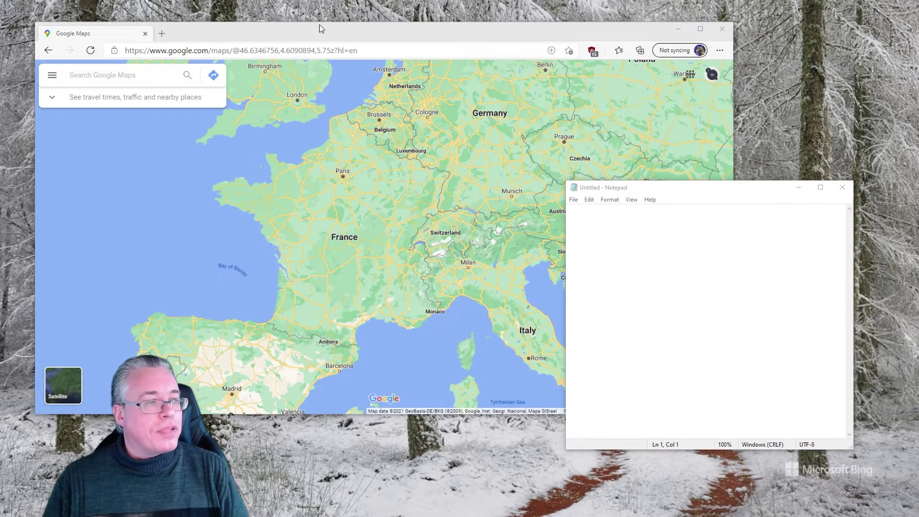
Zoom Google Maps from southern France down to central Lourdes
{"action": "left_click_drag", "start_coordinate": [321, 337], "coordinate": [307, 284]}
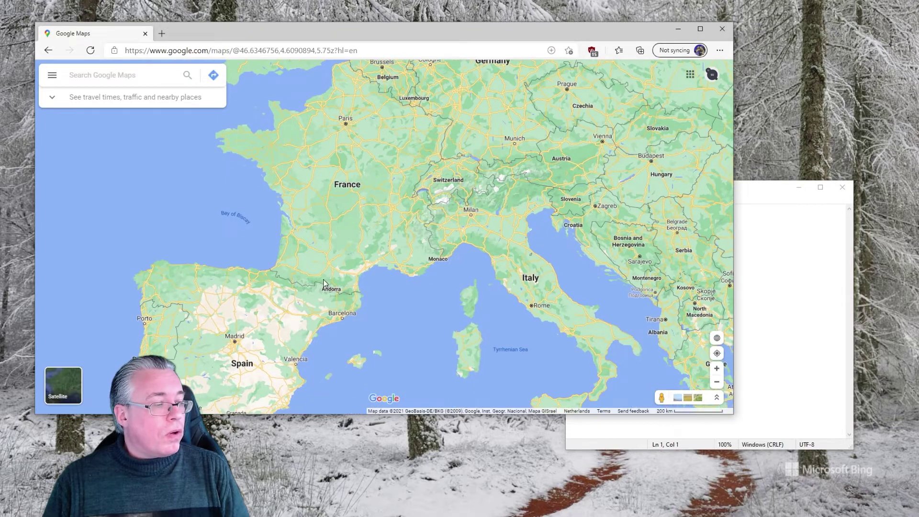
{"action": "scroll", "coordinate": [305, 281], "scroll_direction": "up", "scroll_amount": 1}
{"action": "scroll", "coordinate": [304, 280], "scroll_direction": "up", "scroll_amount": 3}
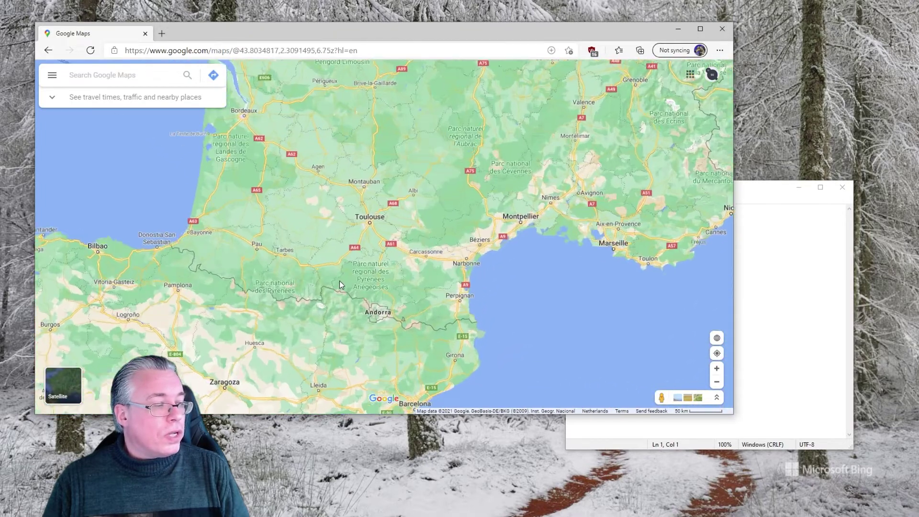
{"action": "scroll", "coordinate": [283, 287], "scroll_direction": "up", "scroll_amount": 2}
{"action": "scroll", "coordinate": [284, 287], "scroll_direction": "up", "scroll_amount": 1}
{"action": "scroll", "coordinate": [249, 241], "scroll_direction": "up", "scroll_amount": 4}
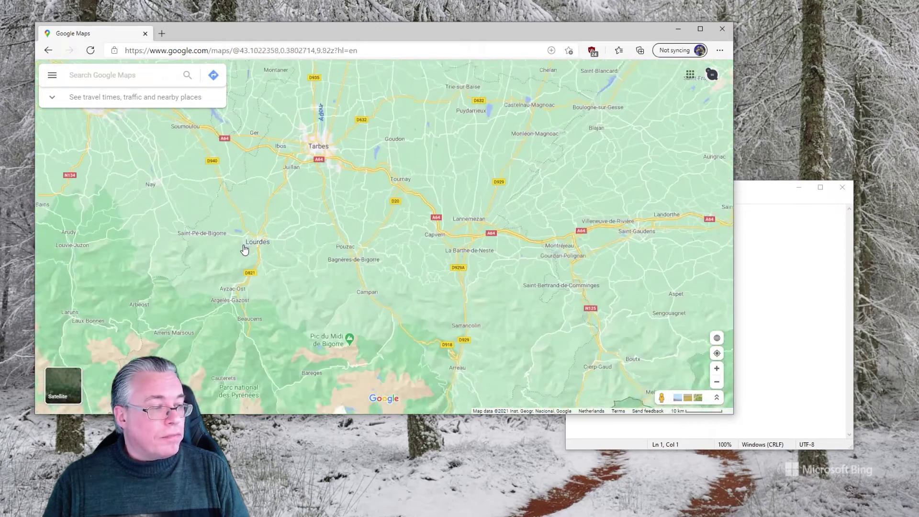
{"action": "left_click_drag", "start_coordinate": [265, 258], "coordinate": [470, 310]}
{"action": "scroll", "coordinate": [361, 273], "scroll_direction": "up", "scroll_amount": 3}
{"action": "scroll", "coordinate": [381, 271], "scroll_direction": "up", "scroll_amount": 2}
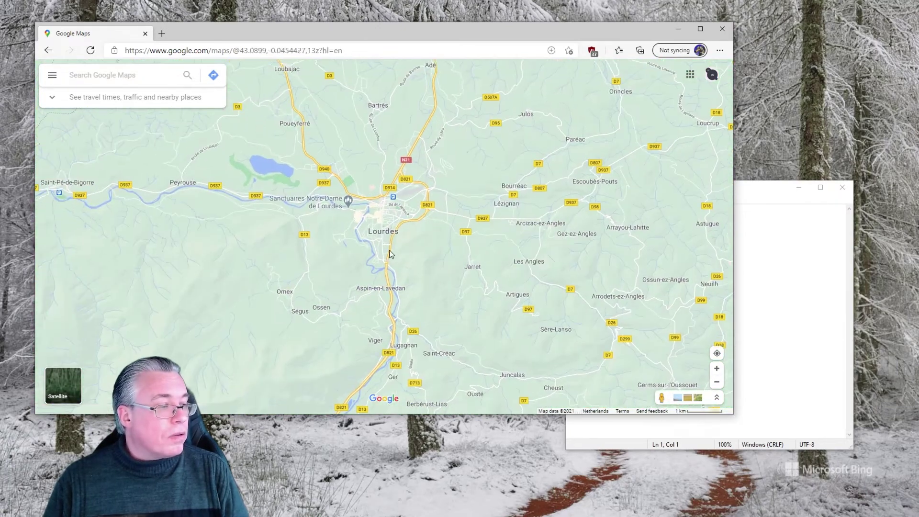
{"action": "scroll", "coordinate": [360, 215], "scroll_direction": "up", "scroll_amount": 2}
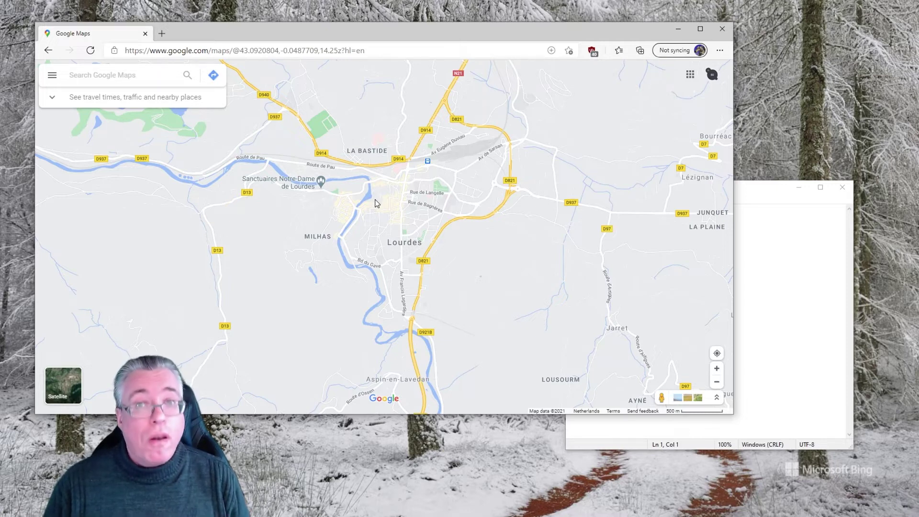
{"action": "scroll", "coordinate": [373, 190], "scroll_direction": "up", "scroll_amount": 1}
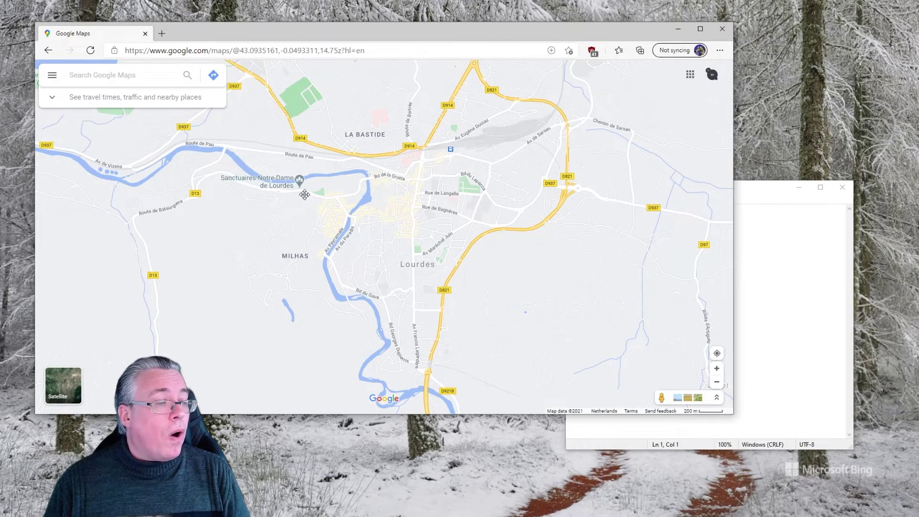
{"action": "left_click_drag", "start_coordinate": [307, 197], "coordinate": [298, 212]}
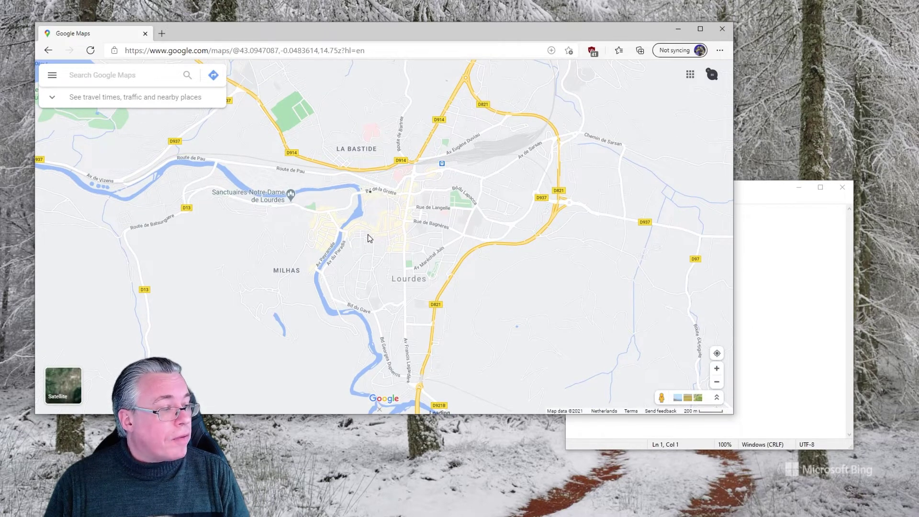
Open and close the sanctuary's panel, then drop a pin at 43.098435, -0.036955
{"action": "left_click", "coordinate": [260, 205]}
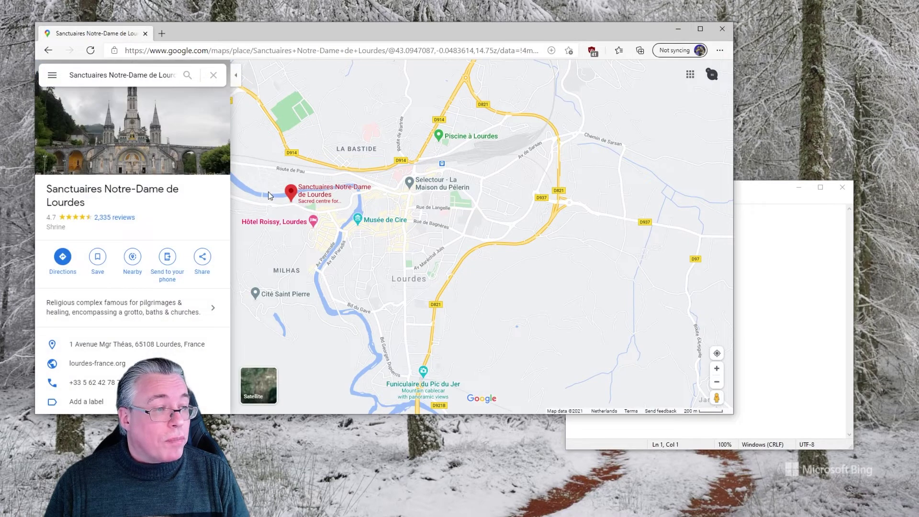
{"action": "scroll", "coordinate": [160, 282], "scroll_direction": "down", "scroll_amount": 4}
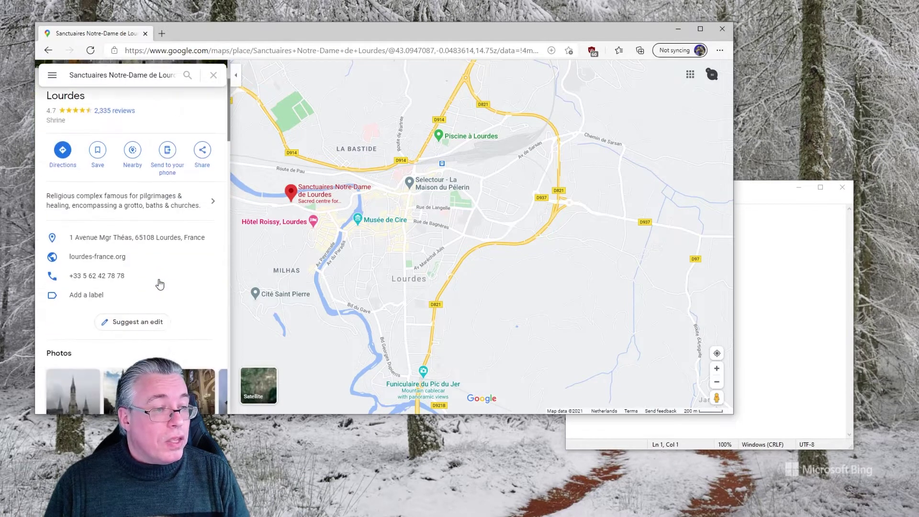
{"action": "scroll", "coordinate": [158, 282], "scroll_direction": "up", "scroll_amount": 6}
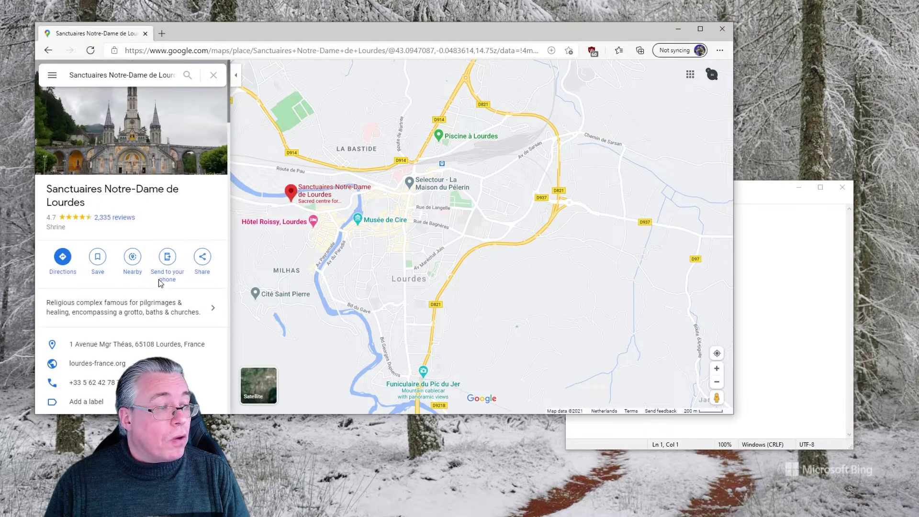
{"action": "left_click_drag", "start_coordinate": [475, 192], "coordinate": [457, 196]}
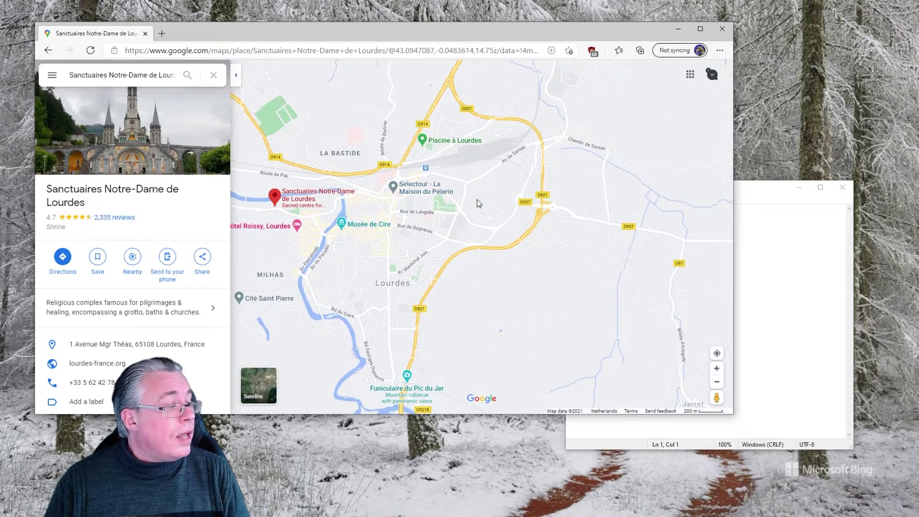
{"action": "left_click", "coordinate": [472, 201]}
{"action": "left_click", "coordinate": [474, 195]}
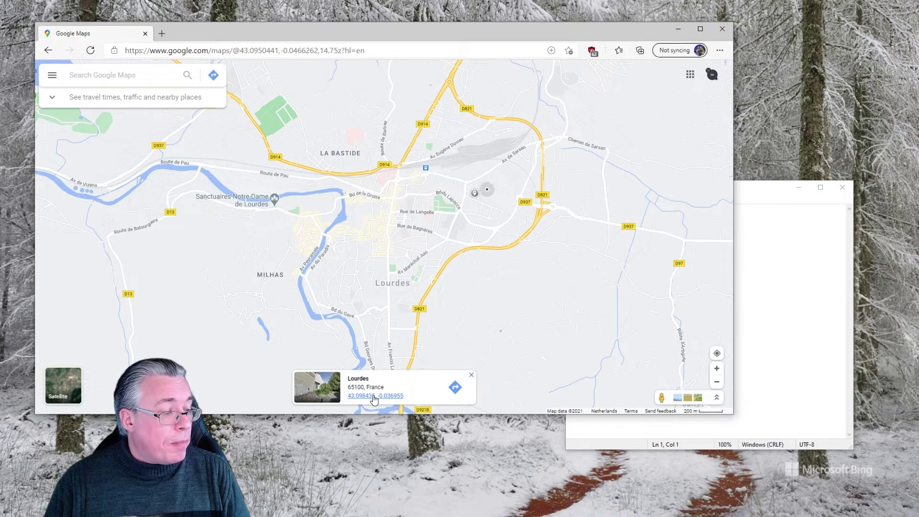
Open the dropped point's details and select 43°05'54.4"N 0°02'13.0"W
{"action": "left_click", "coordinate": [374, 396]}
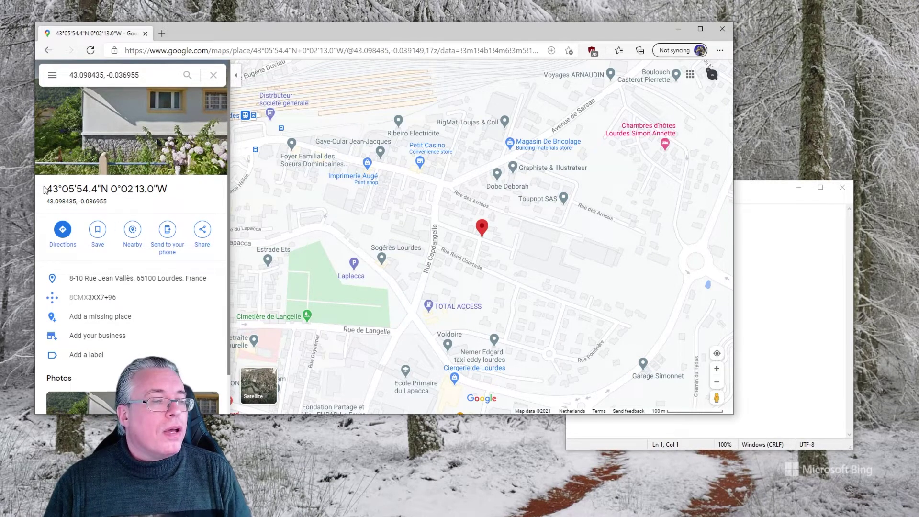
{"action": "left_click_drag", "start_coordinate": [48, 191], "coordinate": [166, 187]}
{"action": "key", "text": "ctrl+c"}
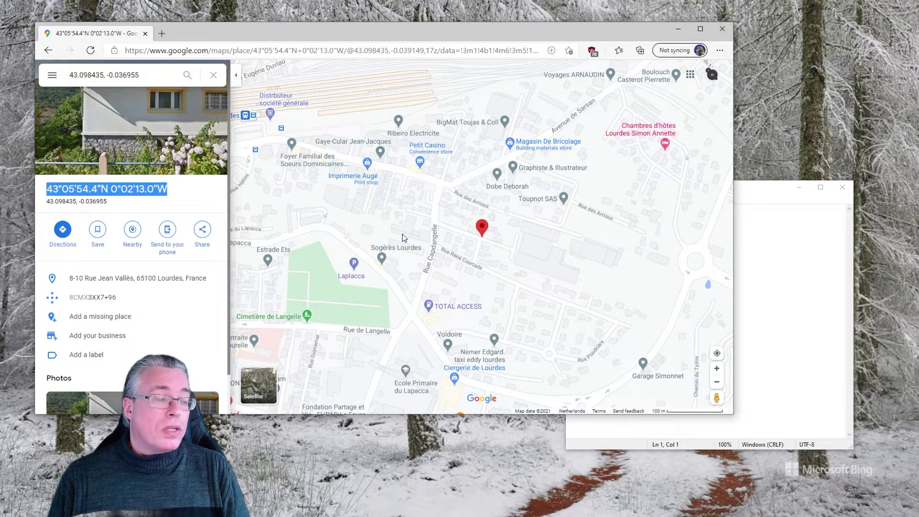
Paste 43°05'54.4"N 0°02'13.0"W into Notepad on lines 1 and 3
{"action": "left_click_drag", "start_coordinate": [743, 187], "coordinate": [355, 95]}
{"action": "key", "text": "ctrl+v"}
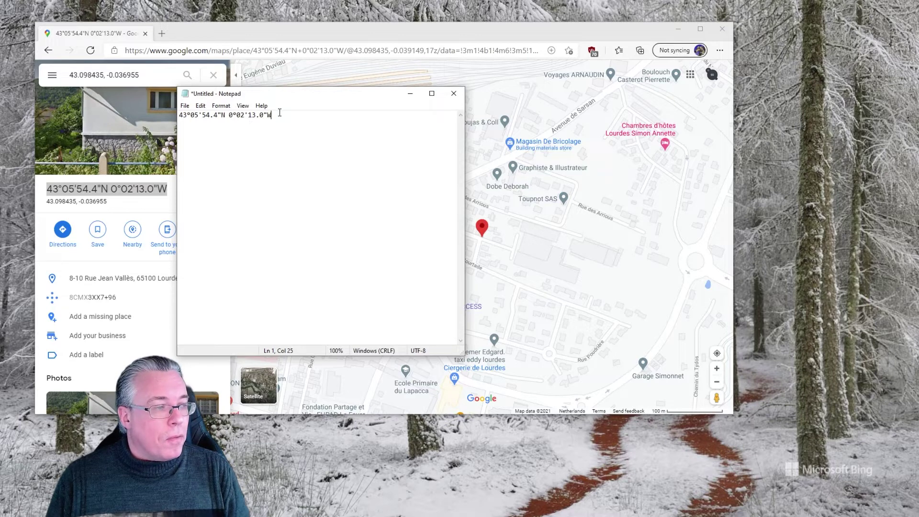
{"action": "key", "text": "Return"}
{"action": "key", "text": "Return"}
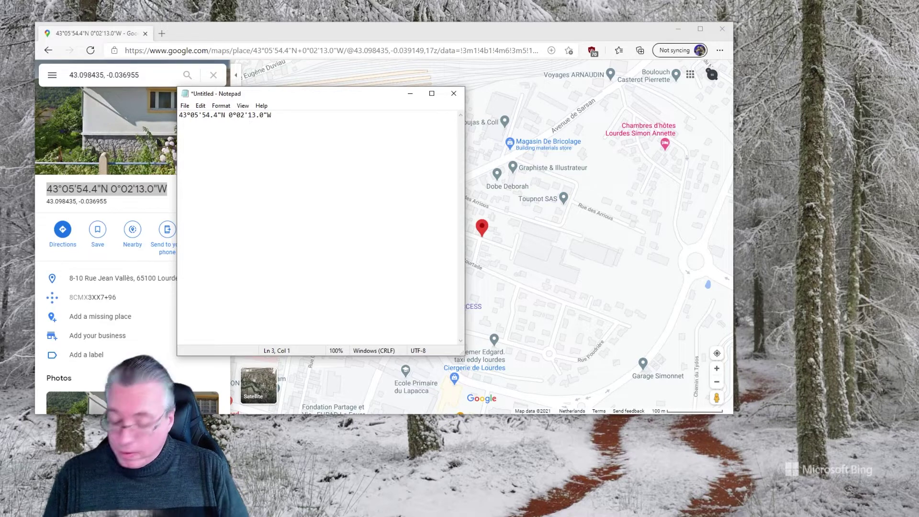
{"action": "key", "text": "ctrl+v"}
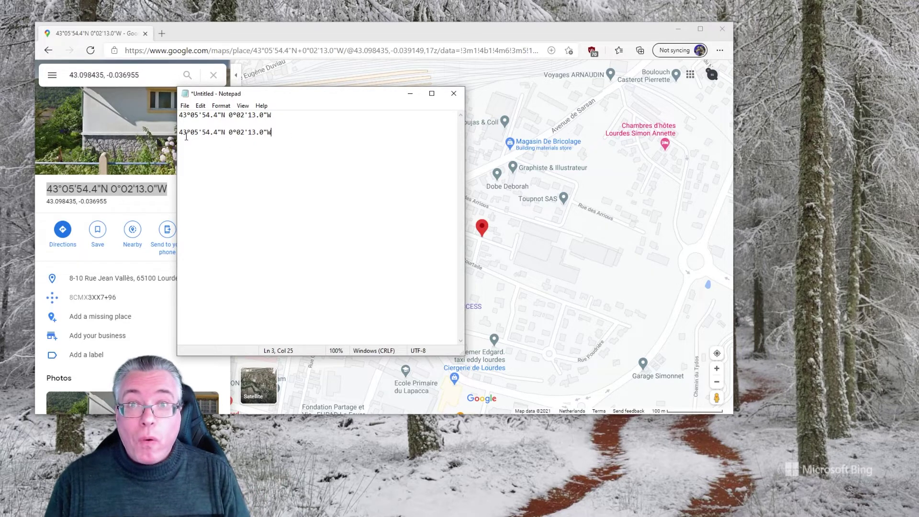
Edit line 3 into the waypoint code N4305W00002 by adding N and W00 and deleting symbols and seconds
{"action": "key", "text": "Home"}
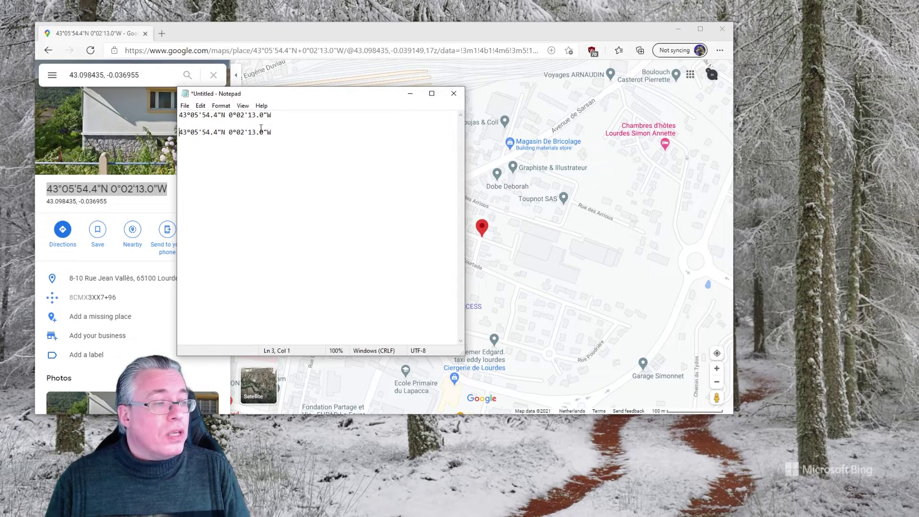
{"action": "type", "text": "N"}
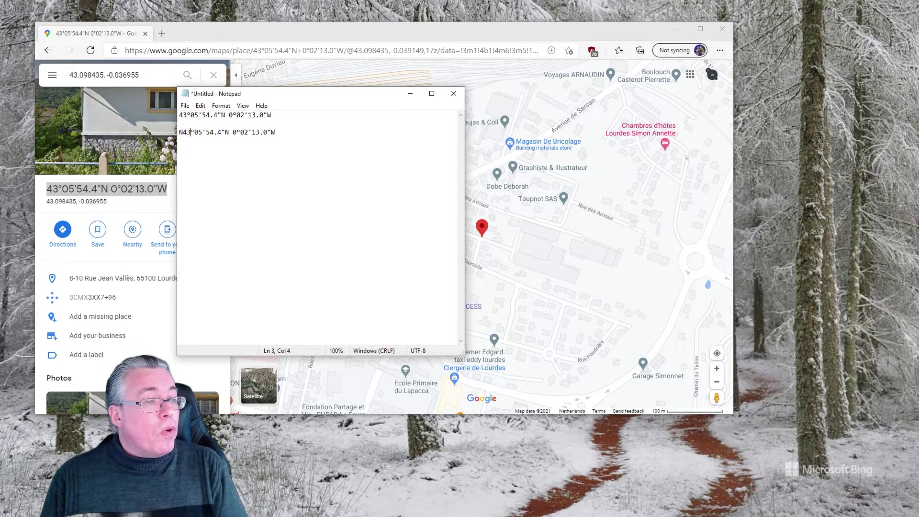
{"action": "key", "text": "Delete"}
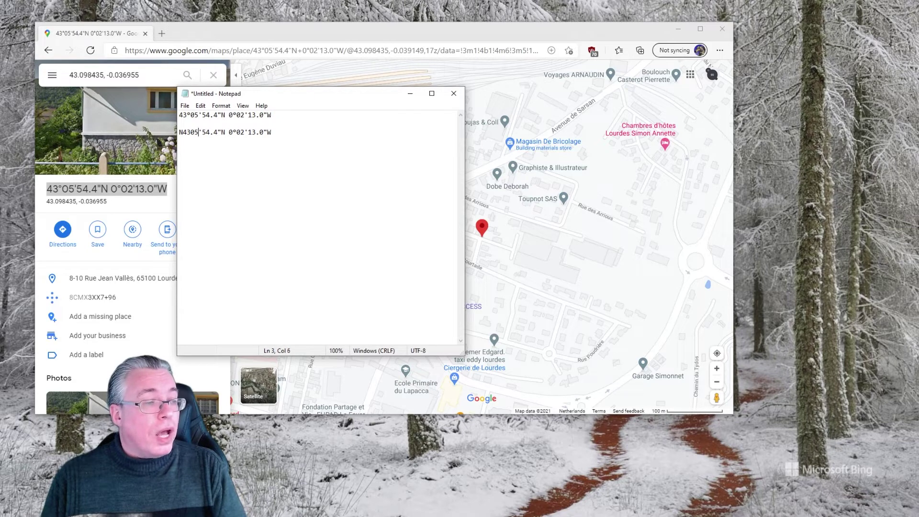
{"action": "key", "text": "Delete"}
{"action": "key", "text": "Delete"}
{"action": "key", "text": "Delete"}
{"action": "key", "text": "Delete"}
{"action": "key", "text": "Delete"}
{"action": "key", "text": "Delete"}
{"action": "key", "text": "Delete"}
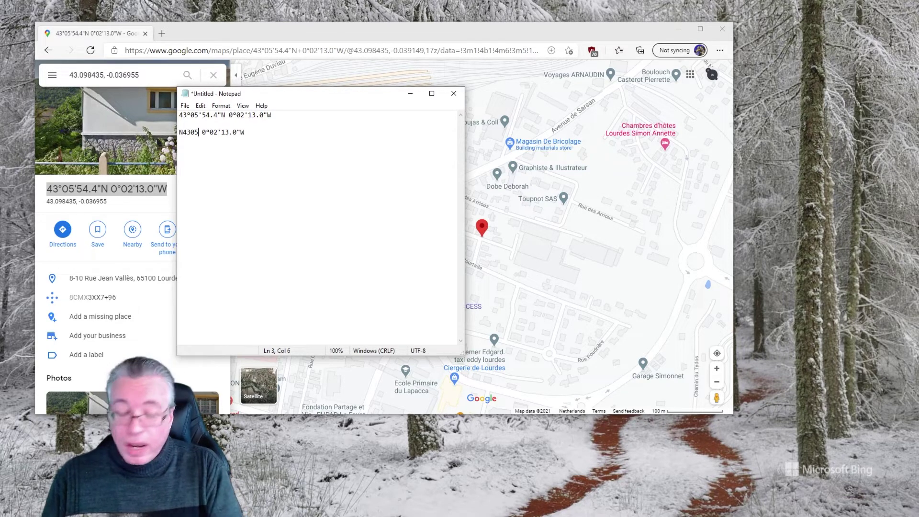
{"action": "type", "text": "W"}
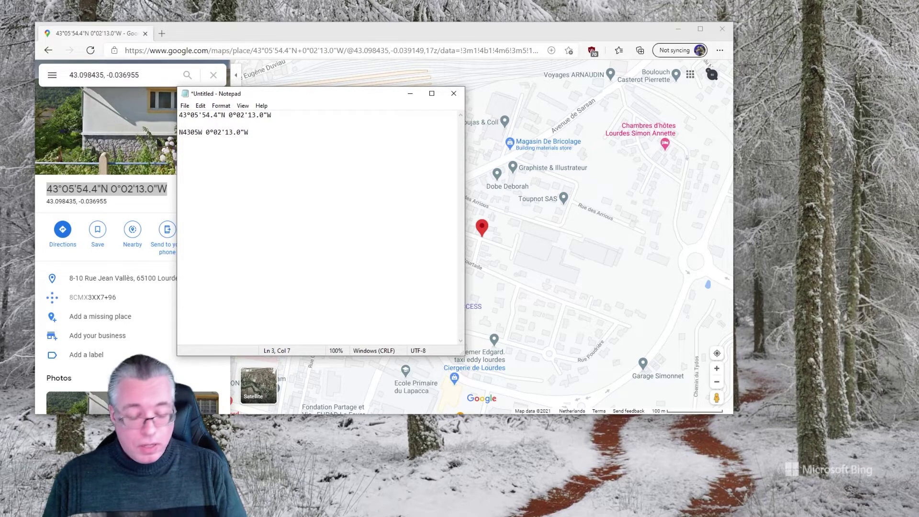
{"action": "type", "text": "00"}
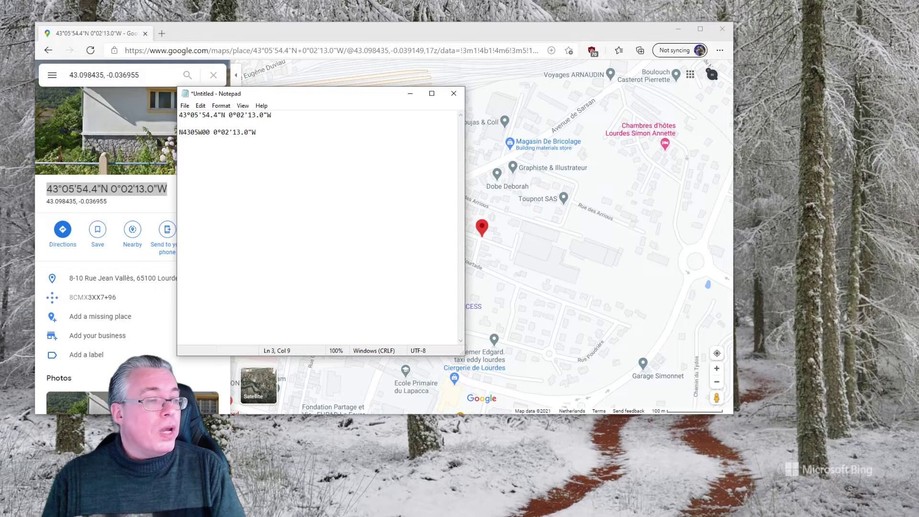
{"action": "key", "text": "Delete"}
{"action": "key", "text": "Right"}
{"action": "key", "text": "Delete"}
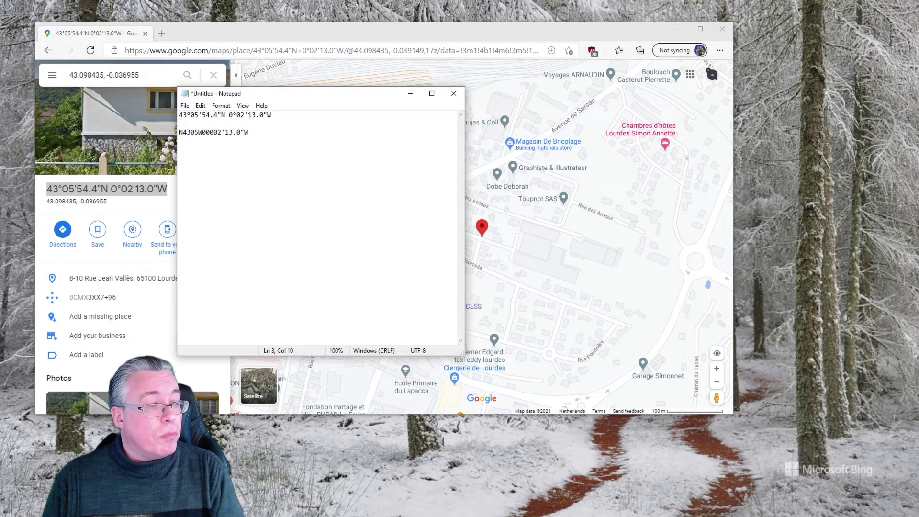
{"action": "key", "text": "Delete"}
{"action": "key", "text": "Delete"}
{"action": "key", "text": "Delete"}
{"action": "key", "text": "Delete"}
{"action": "key", "text": "Delete"}
{"action": "key", "text": "Delete"}
{"action": "key", "text": "Delete"}
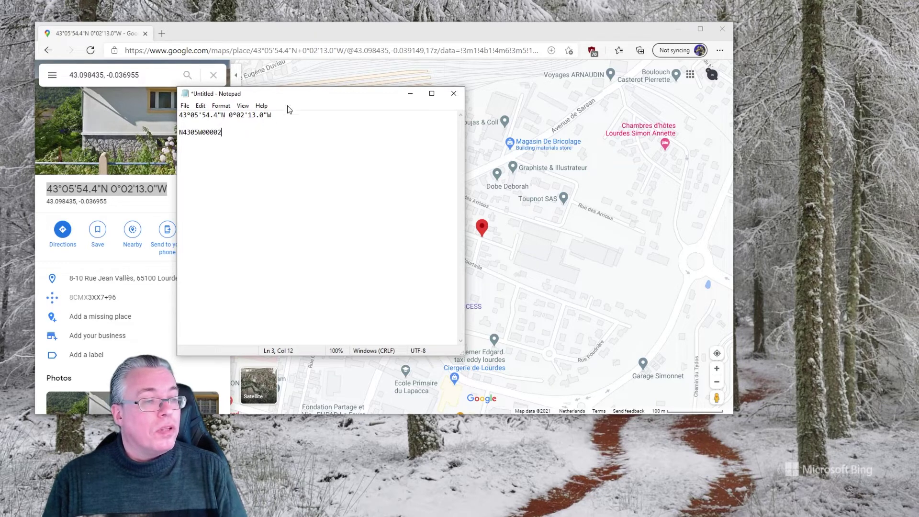
Highlight the seconds values on line 1, then select N4305W00002 on line 3
{"action": "left_click_drag", "start_coordinate": [244, 115], "coordinate": [272, 115]}
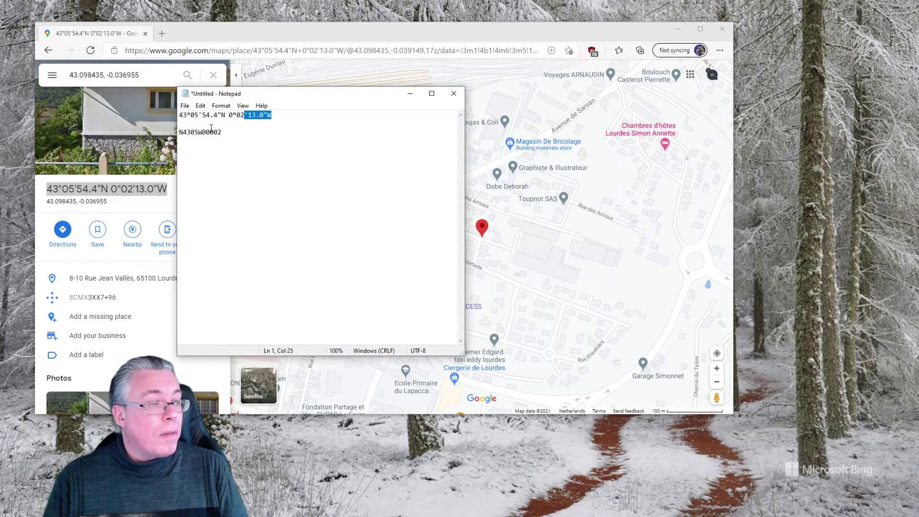
{"action": "left_click_drag", "start_coordinate": [198, 115], "coordinate": [225, 117]}
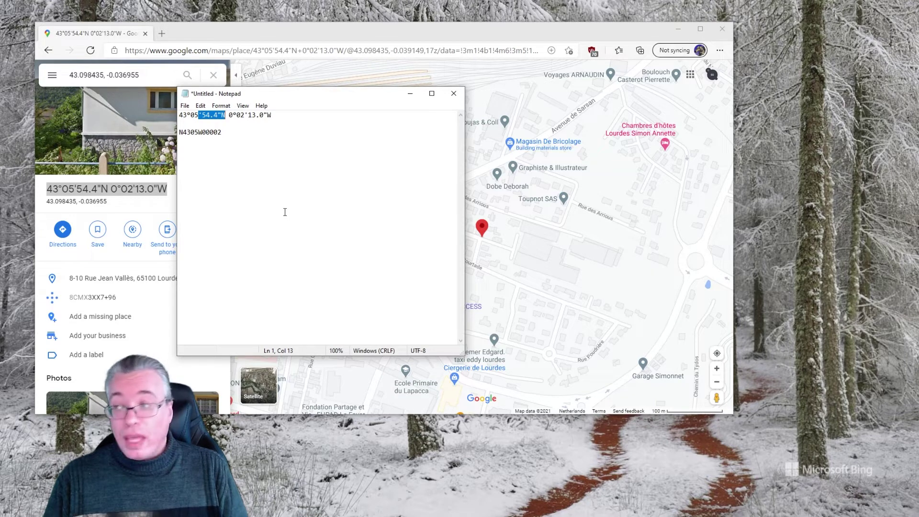
{"action": "left_click_drag", "start_coordinate": [223, 133], "coordinate": [175, 132]}
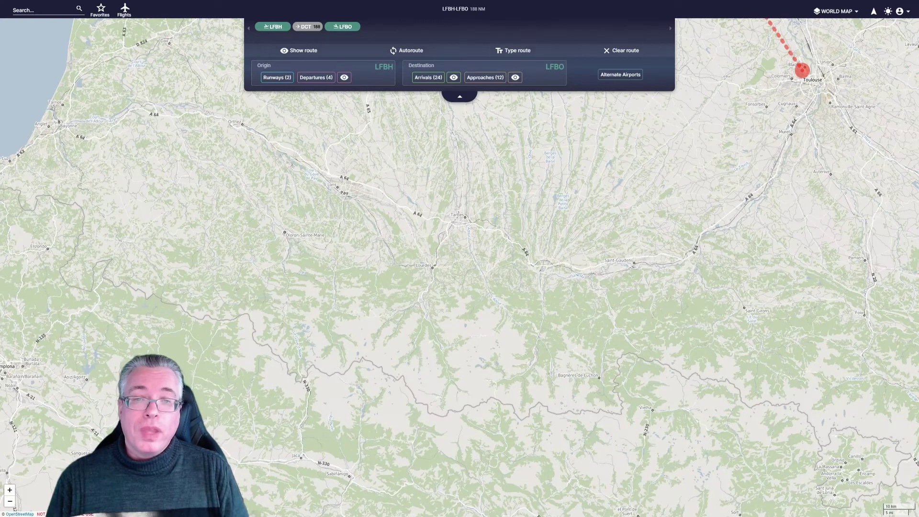
Insert N4305W00002 before LFBO so the route reads LFBH DCT N4305W00002 LFBO
{"action": "left_click", "coordinate": [513, 50]}
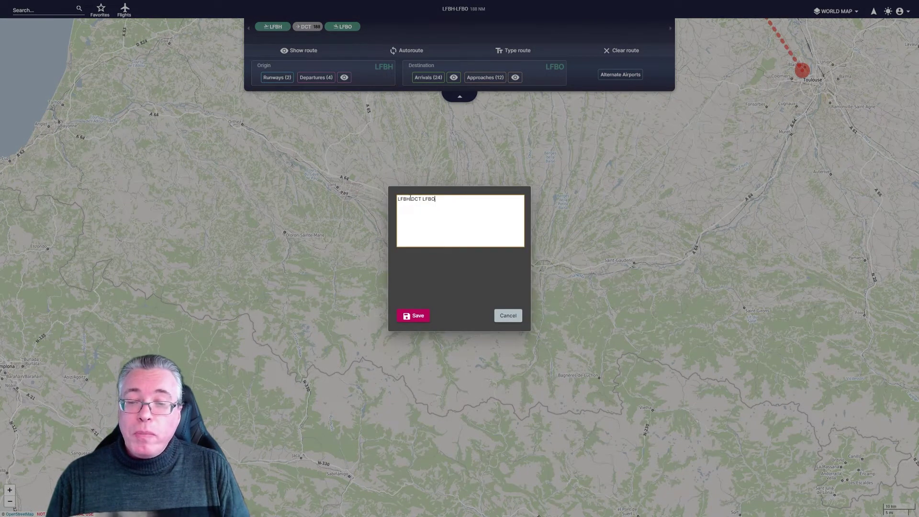
{"action": "left_click", "coordinate": [422, 198]}
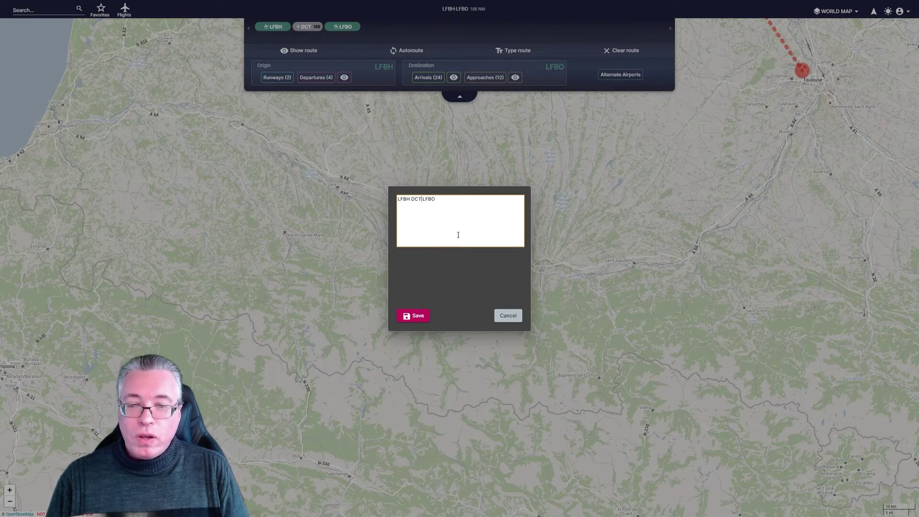
{"action": "type", "text": "N4305W00002"}
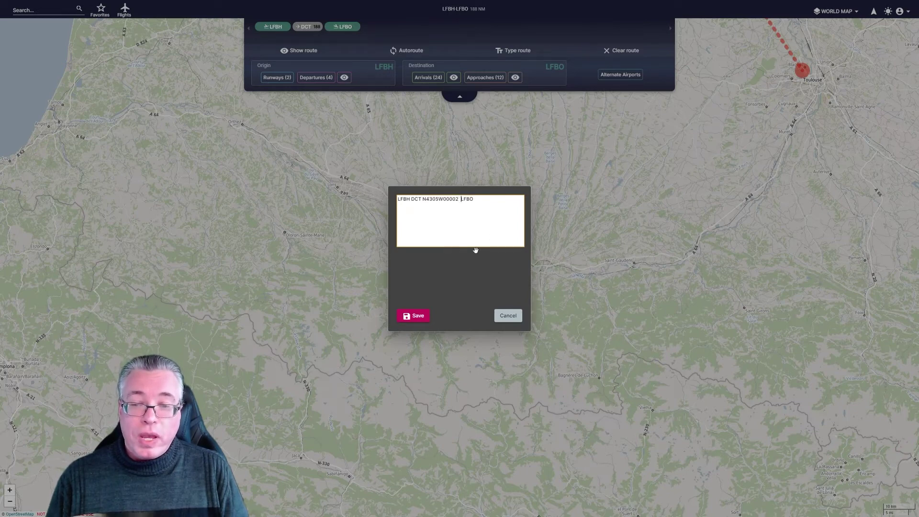
Save the route and zoom in on the N4305W00002 waypoint near Lourdes
{"action": "left_click", "coordinate": [417, 316]}
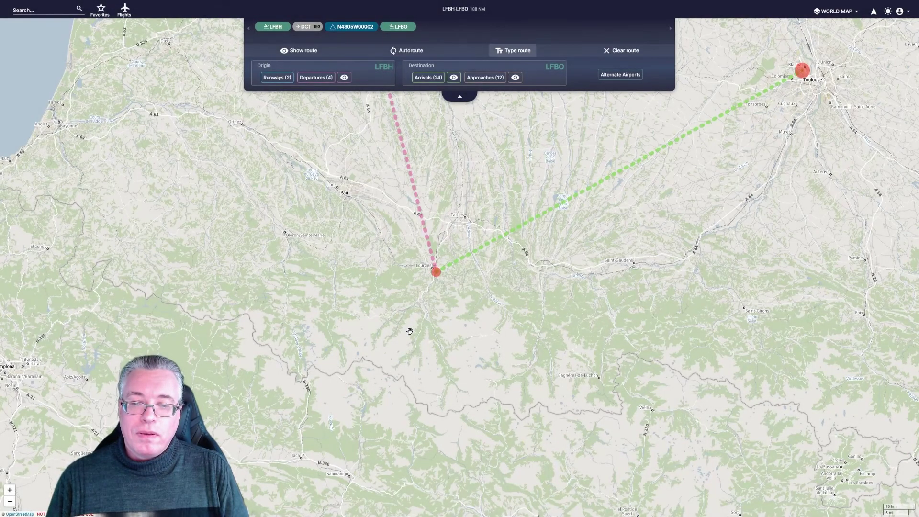
{"action": "scroll", "coordinate": [409, 331], "scroll_direction": "down", "scroll_amount": 2}
{"action": "left_click_drag", "start_coordinate": [458, 223], "coordinate": [448, 366]}
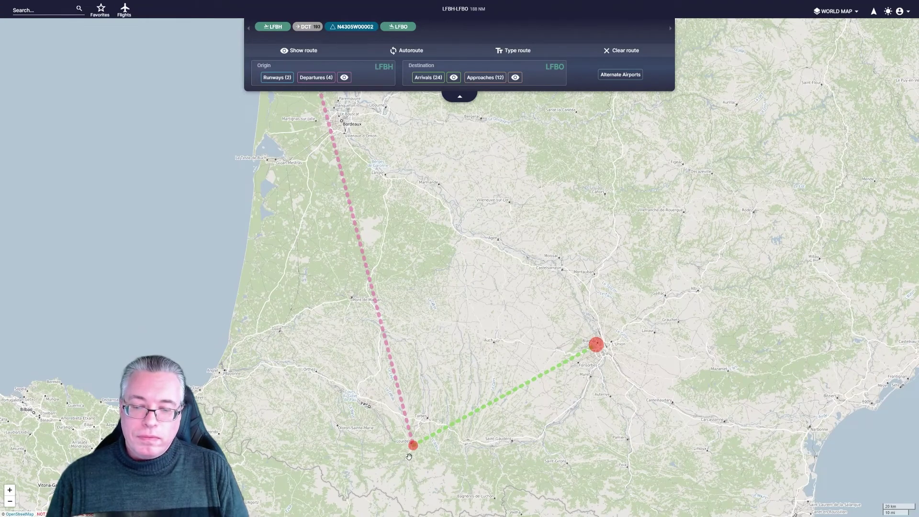
{"action": "scroll", "coordinate": [410, 464], "scroll_direction": "up", "scroll_amount": 1}
{"action": "scroll", "coordinate": [428, 418], "scroll_direction": "up", "scroll_amount": 2}
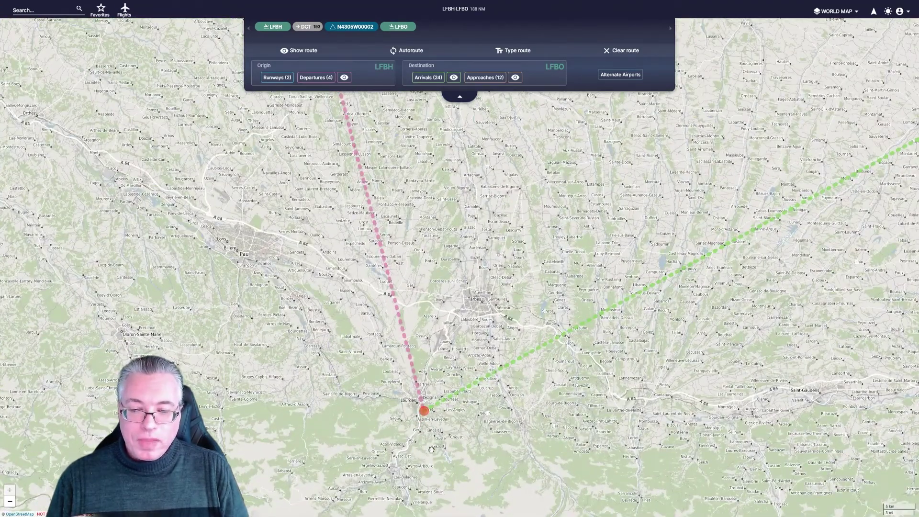
{"action": "left_click_drag", "start_coordinate": [430, 422], "coordinate": [440, 374]}
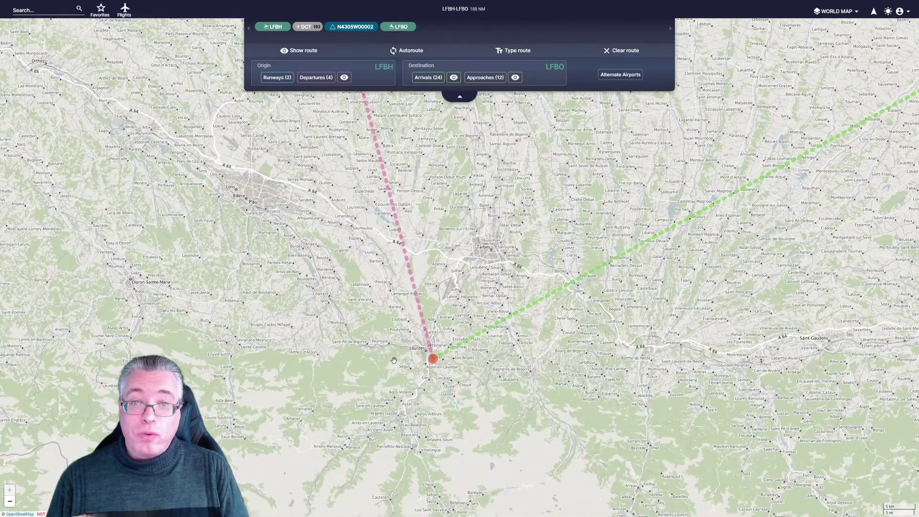
Recheck the route text unchanged, then zoom out to frame the whole LFBH–LFBO route
{"action": "left_click", "coordinate": [510, 50]}
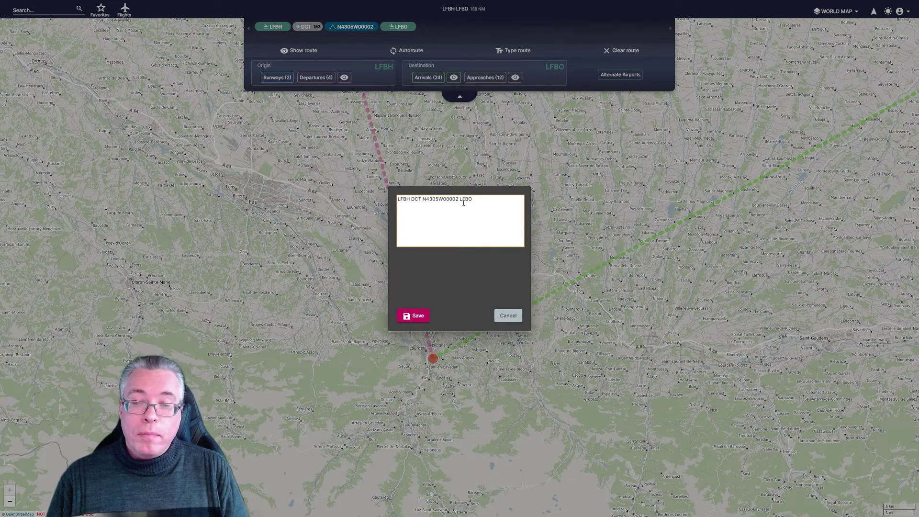
{"action": "left_click", "coordinate": [506, 316]}
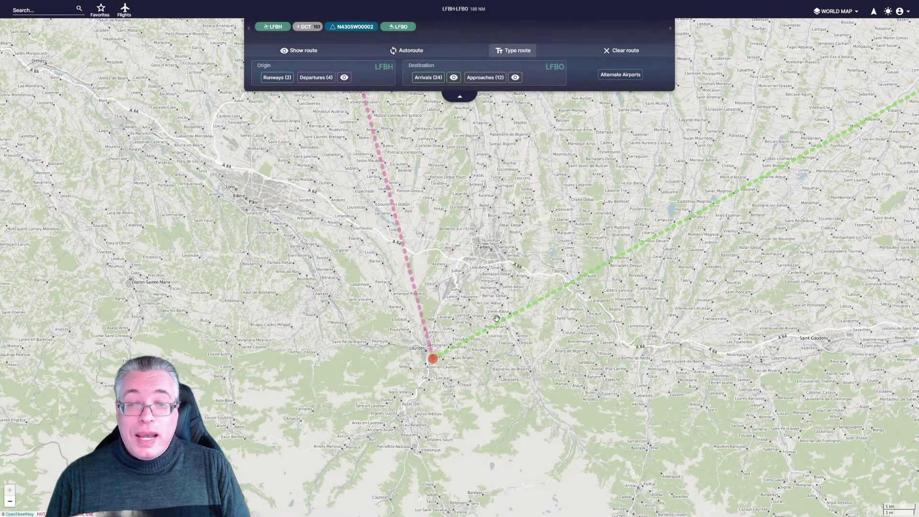
{"action": "scroll", "coordinate": [462, 271], "scroll_direction": "down", "scroll_amount": 1}
{"action": "scroll", "coordinate": [463, 272], "scroll_direction": "down", "scroll_amount": 2}
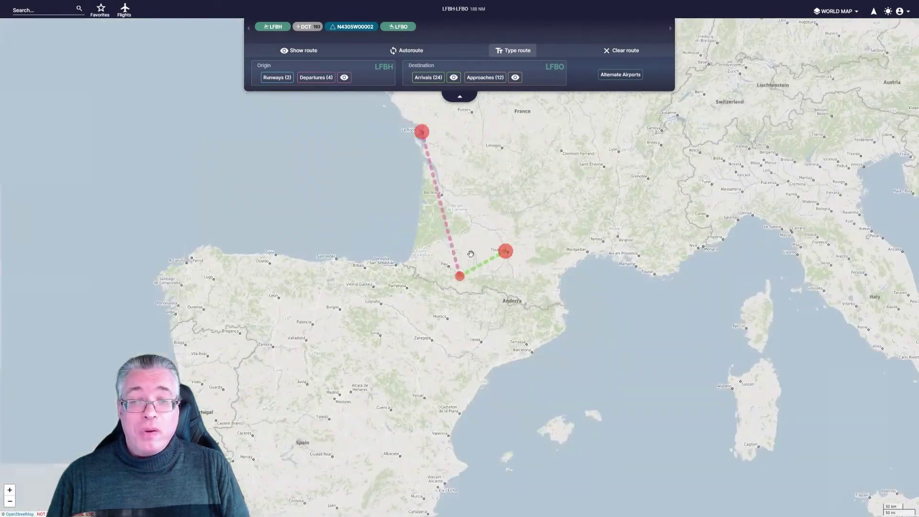
{"action": "left_click_drag", "start_coordinate": [462, 271], "coordinate": [440, 304]}
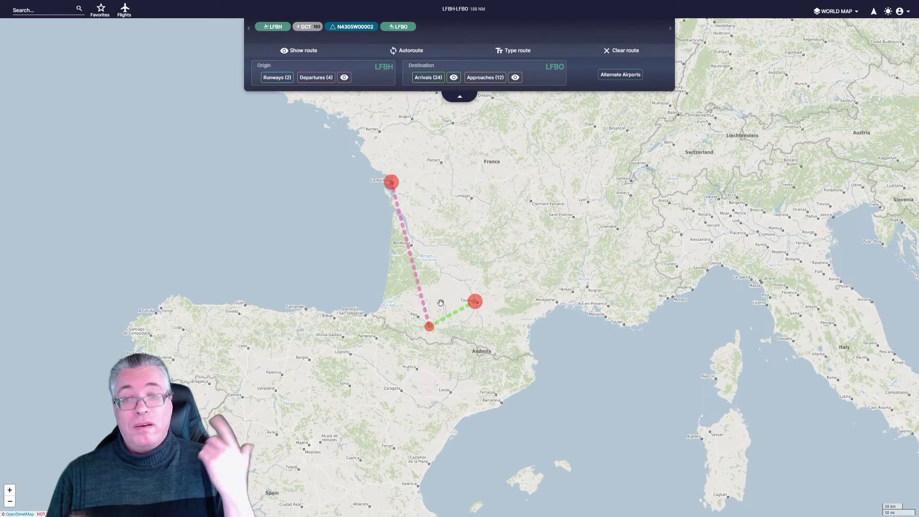